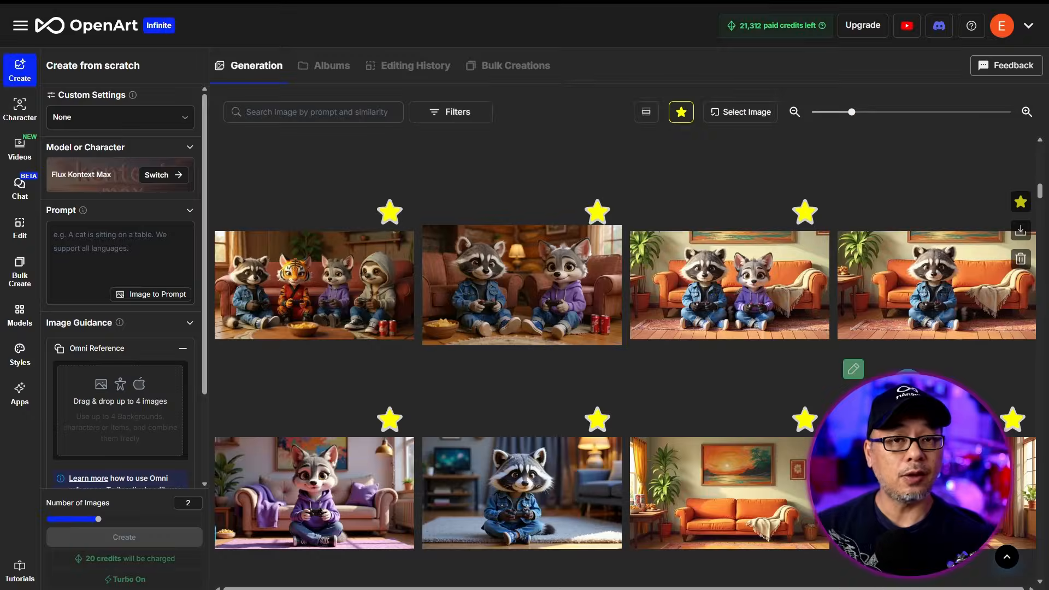
# Examine the orange-couch living room image at full size and read its complete prompt and generation details.
pyautogui.click(703, 458)
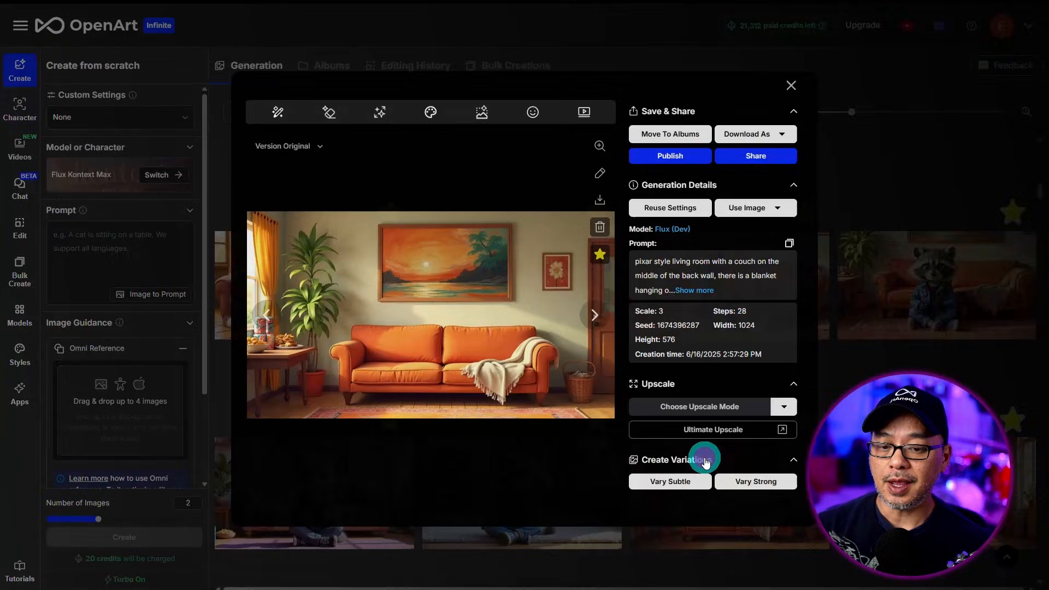
pyautogui.click(600, 146)
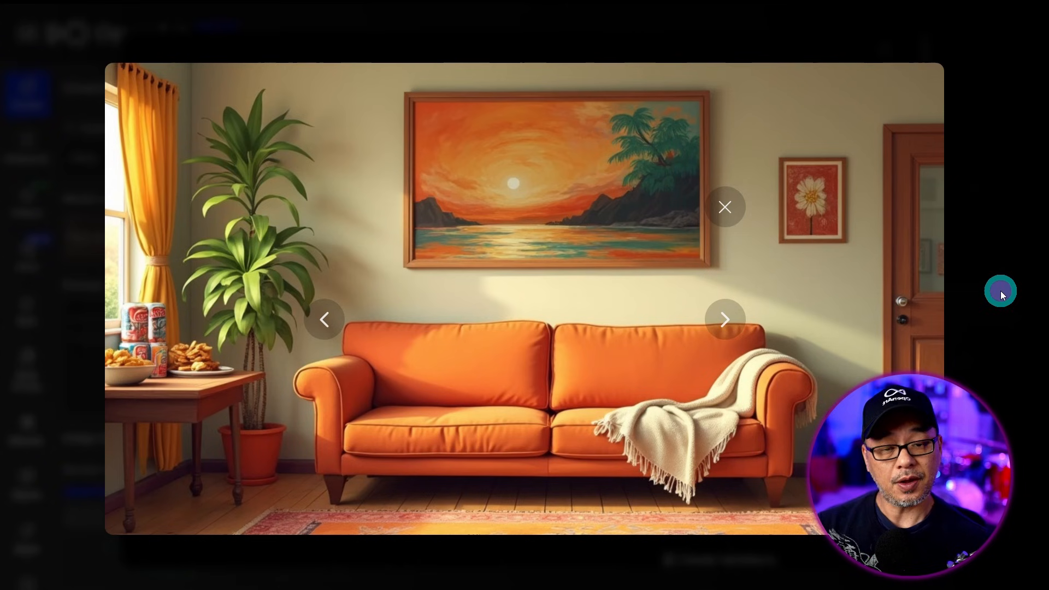
pyautogui.click(1000, 291)
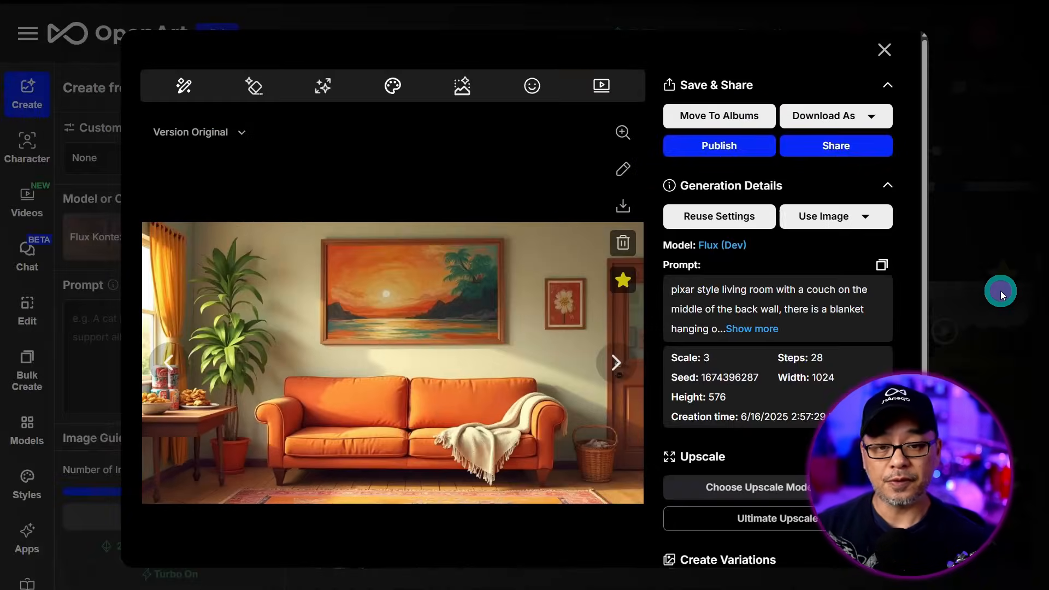
pyautogui.click(767, 328)
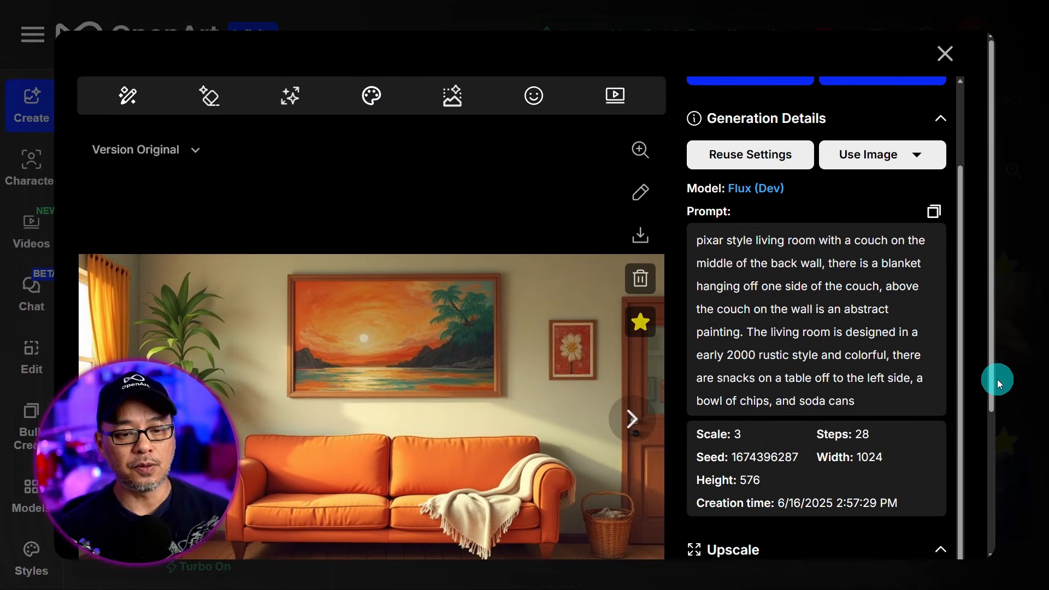
pyautogui.scroll(-3, 616, 385)
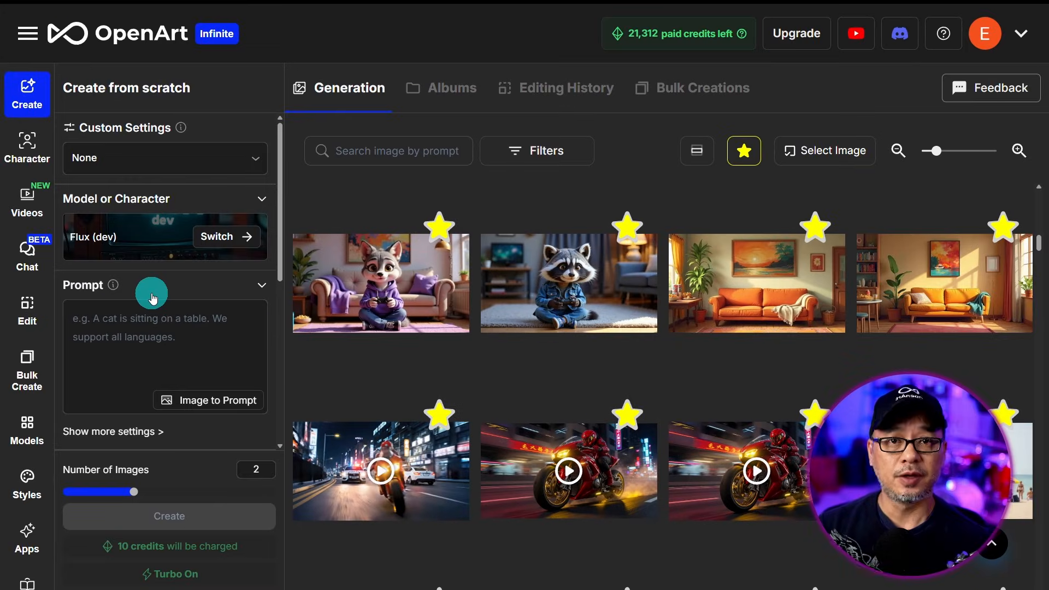
# View the generation details of the raccoon playing video games on the living room floor.
pyautogui.click(181, 345)
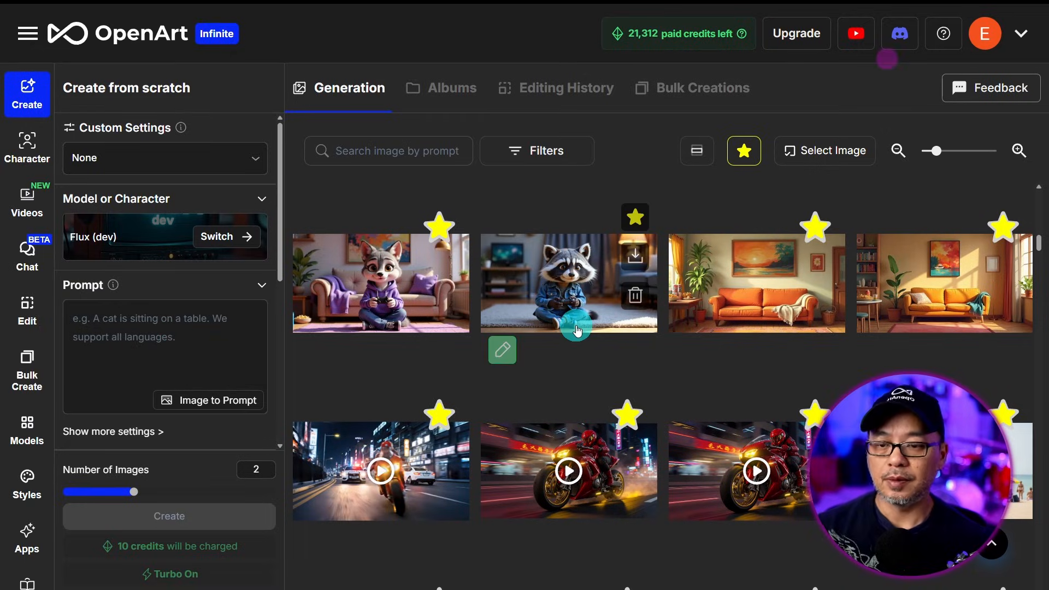
pyautogui.click(577, 326)
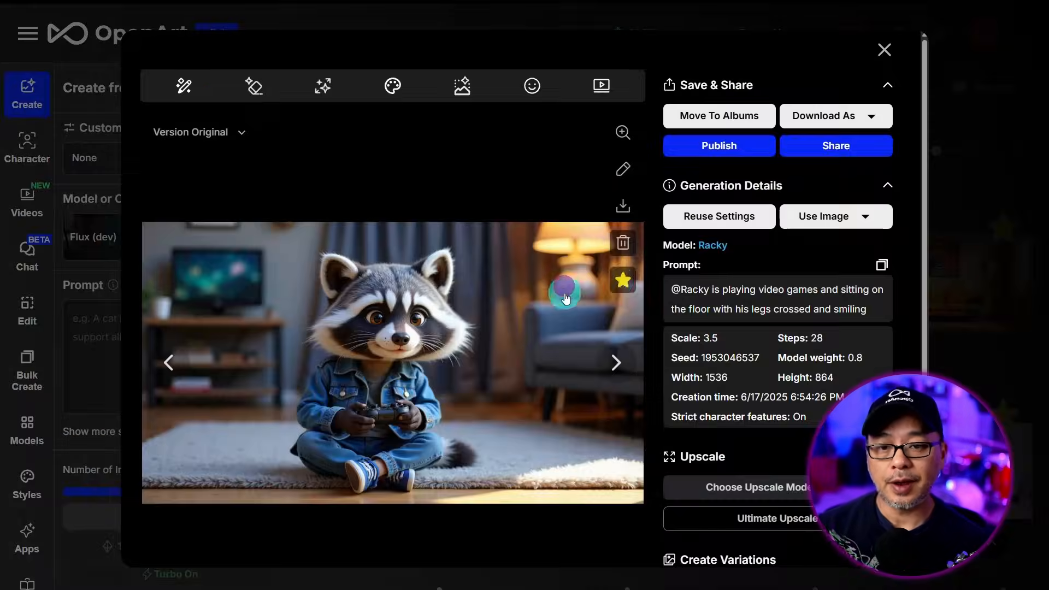
pyautogui.click(625, 175)
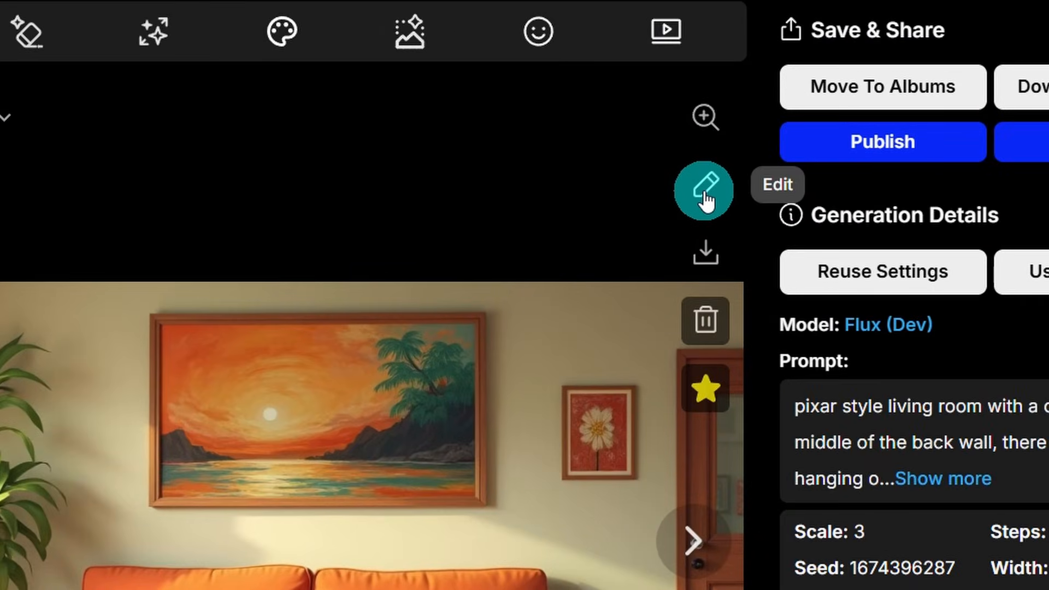
# Open the orange-couch living room image for editing and set up an Expand with the Cinema (16:9) aspect ratio.
pyautogui.click(705, 201)
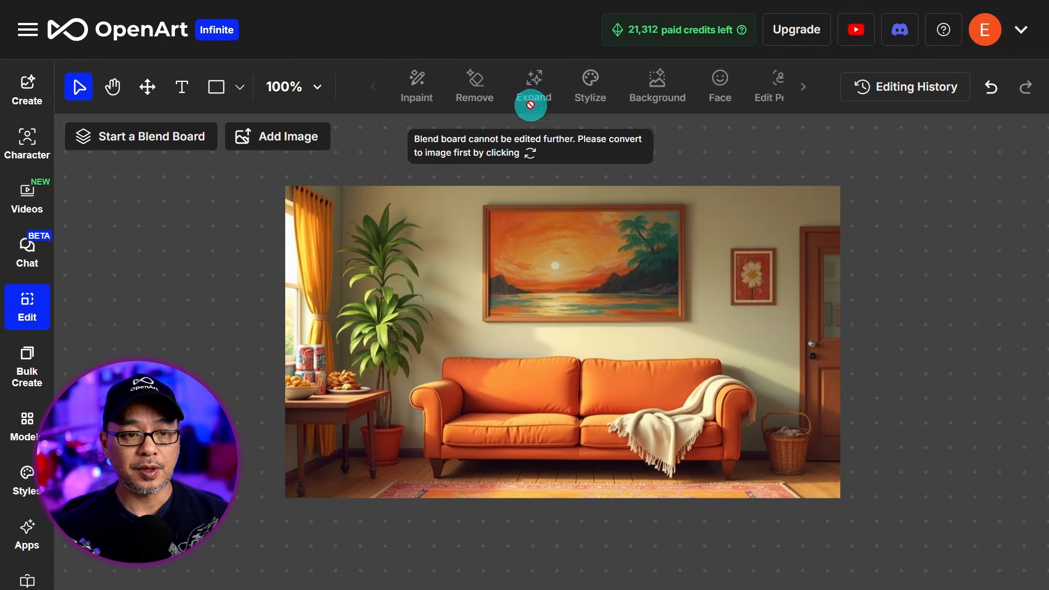
pyautogui.click(554, 246)
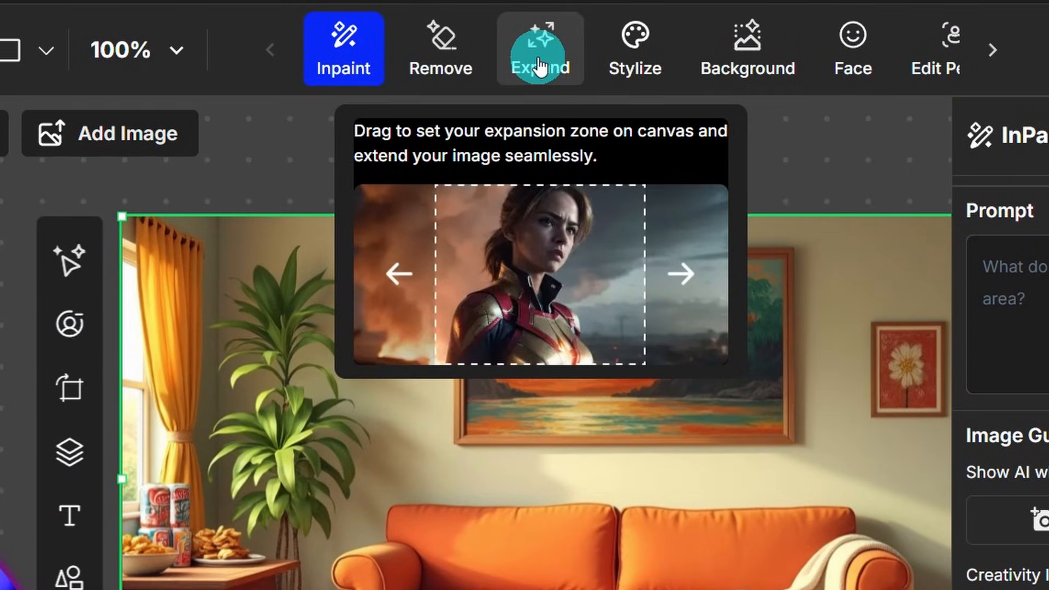
pyautogui.click(538, 66)
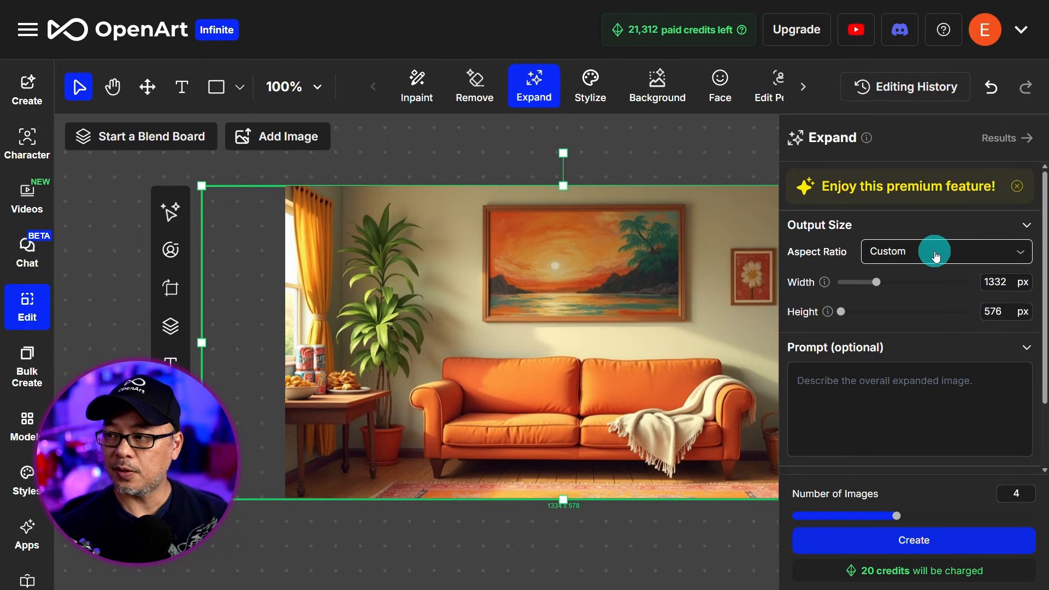
pyautogui.click(936, 256)
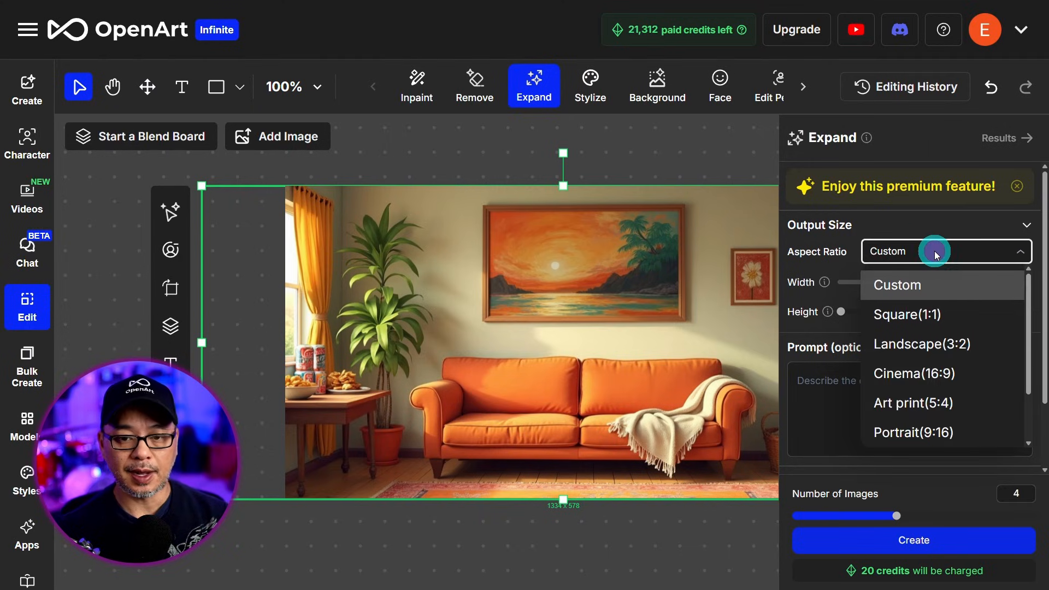
pyautogui.click(941, 377)
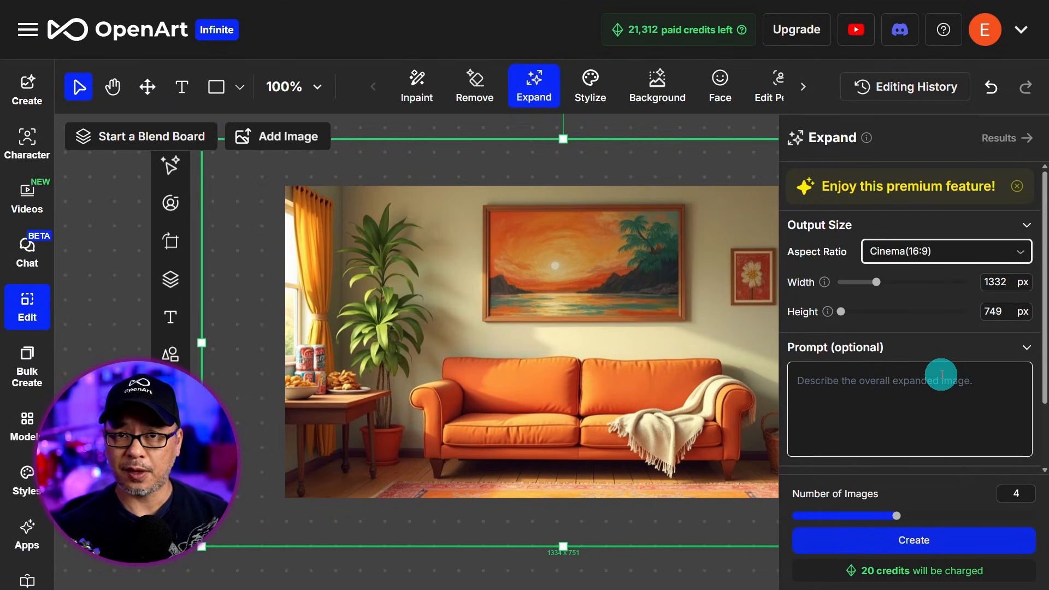
# Position the 16:9 expansion frame so its upper and left edges line up with those of the living room image.
pyautogui.press('h')
pyautogui.moveTo(638, 585); pyautogui.dragTo(496, 584)
pyautogui.press('v')
pyautogui.scroll(-2, 508, 585)
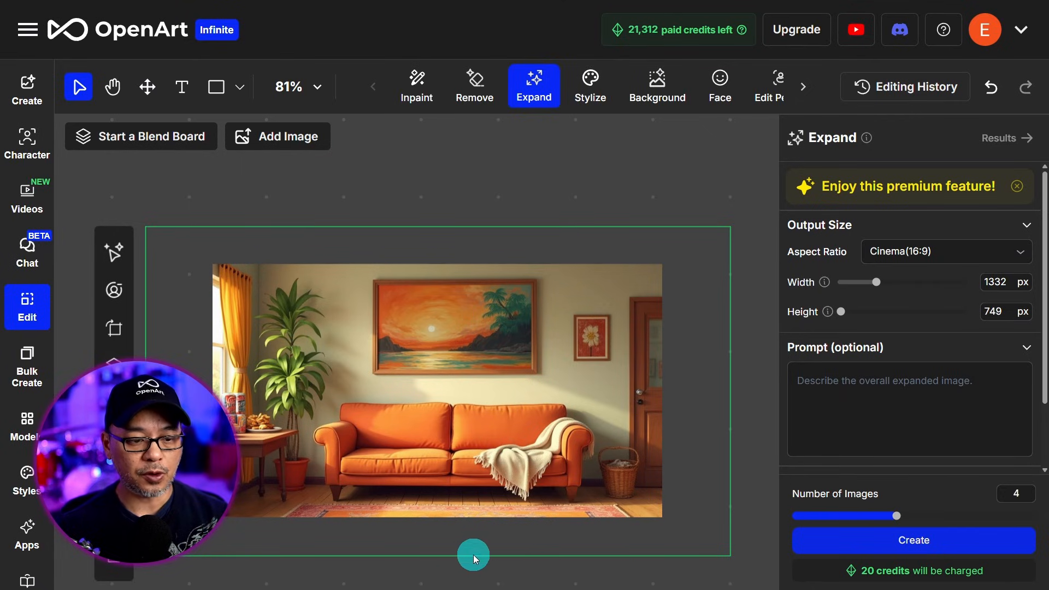
pyautogui.moveTo(588, 546); pyautogui.dragTo(608, 575)
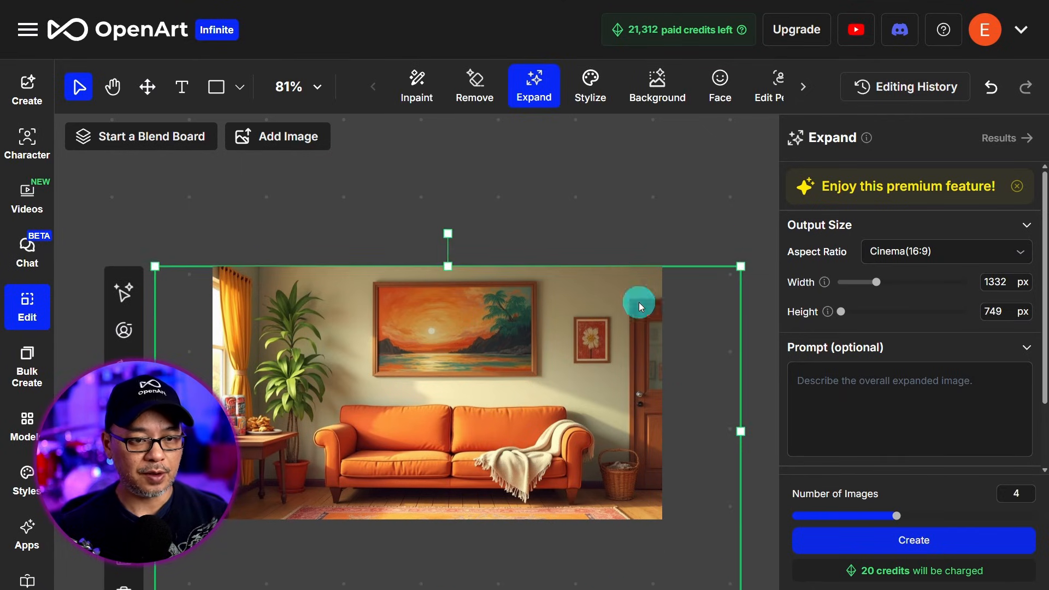
pyautogui.press('space')
pyautogui.moveTo(618, 233); pyautogui.dragTo(604, 175)
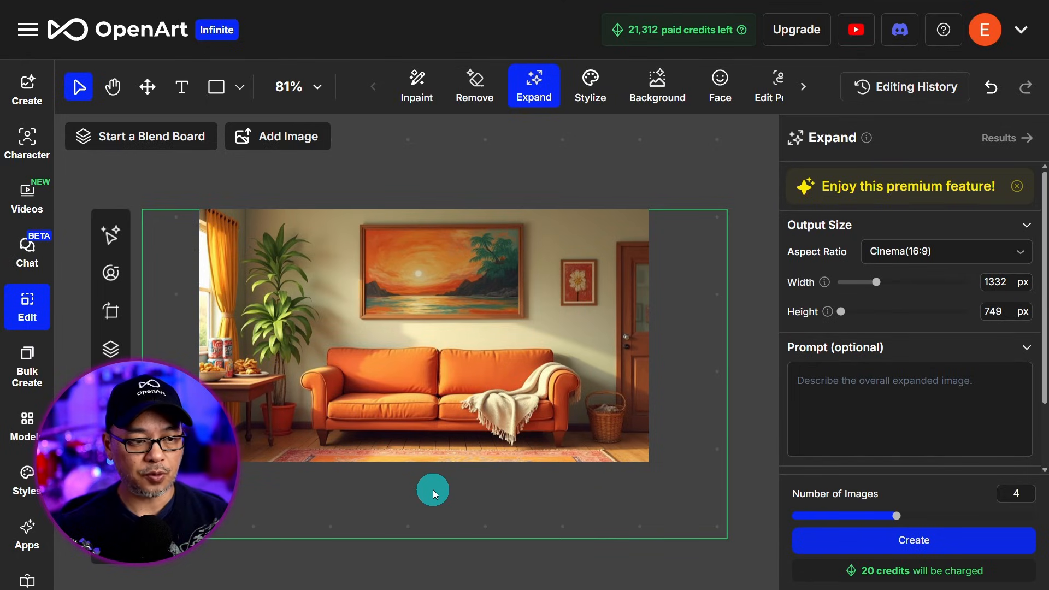
pyautogui.moveTo(289, 503); pyautogui.dragTo(372, 514)
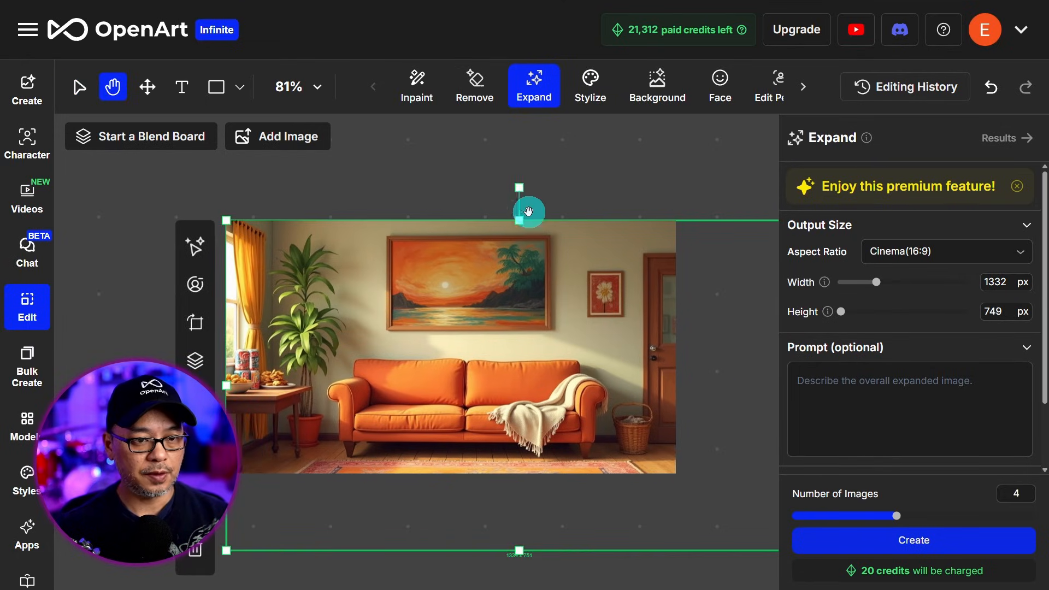
pyautogui.moveTo(595, 165); pyautogui.dragTo(484, 155)
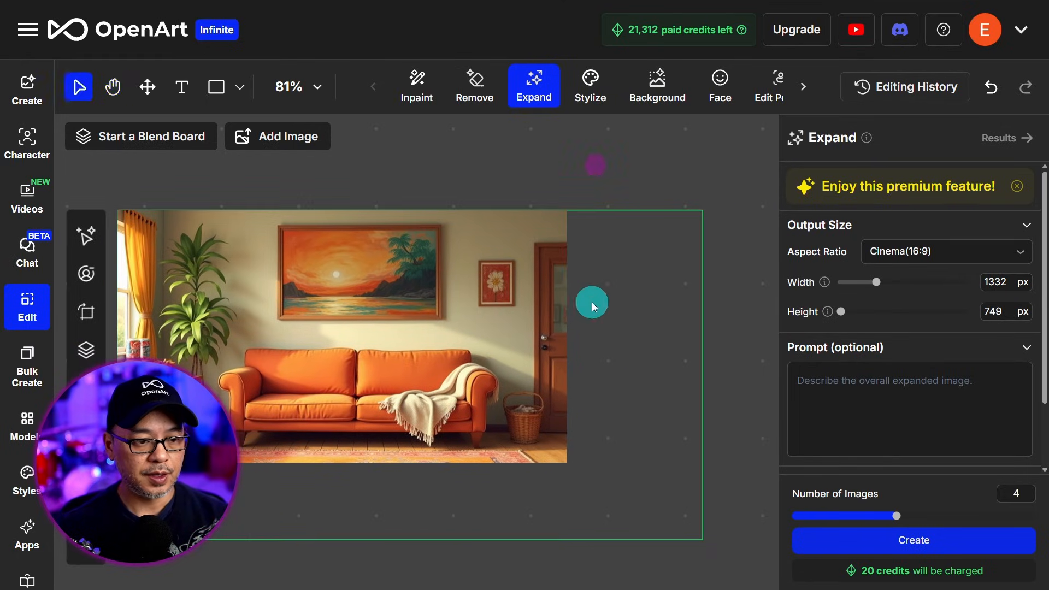
# Shrink the expansion frame to about 1135 × 659 px and generate four expanded images without a prompt.
pyautogui.click(699, 537)
pyautogui.moveTo(702, 539); pyautogui.dragTo(616, 499)
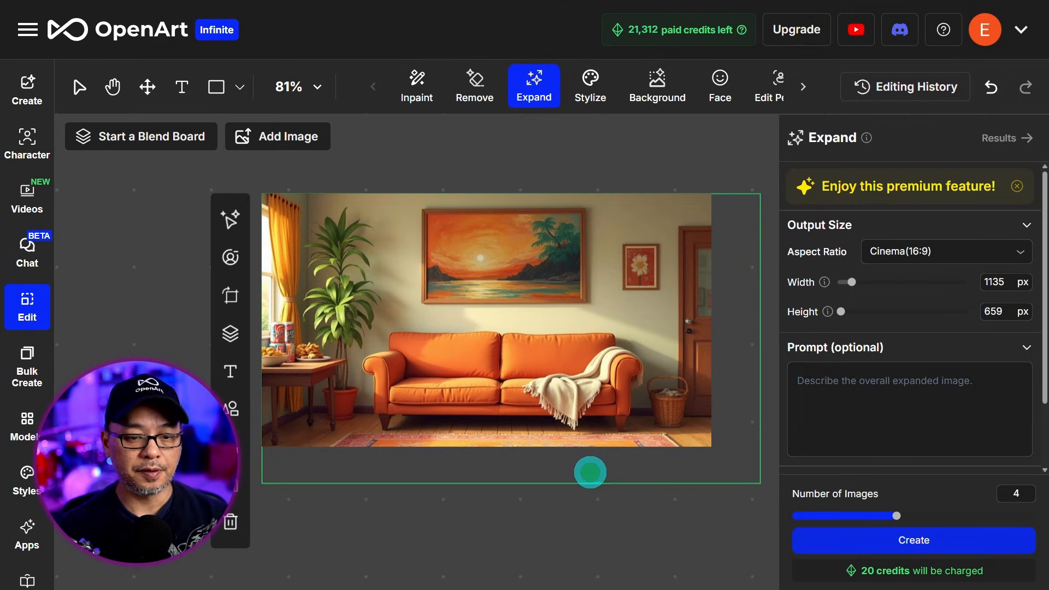
pyautogui.click(910, 396)
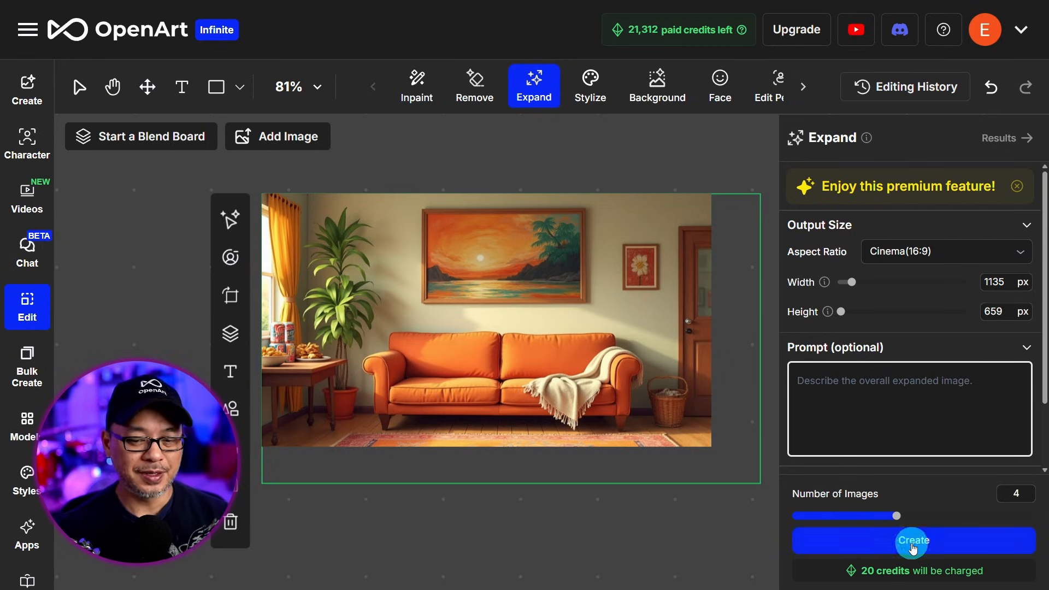
pyautogui.scroll(-1, 874, 393)
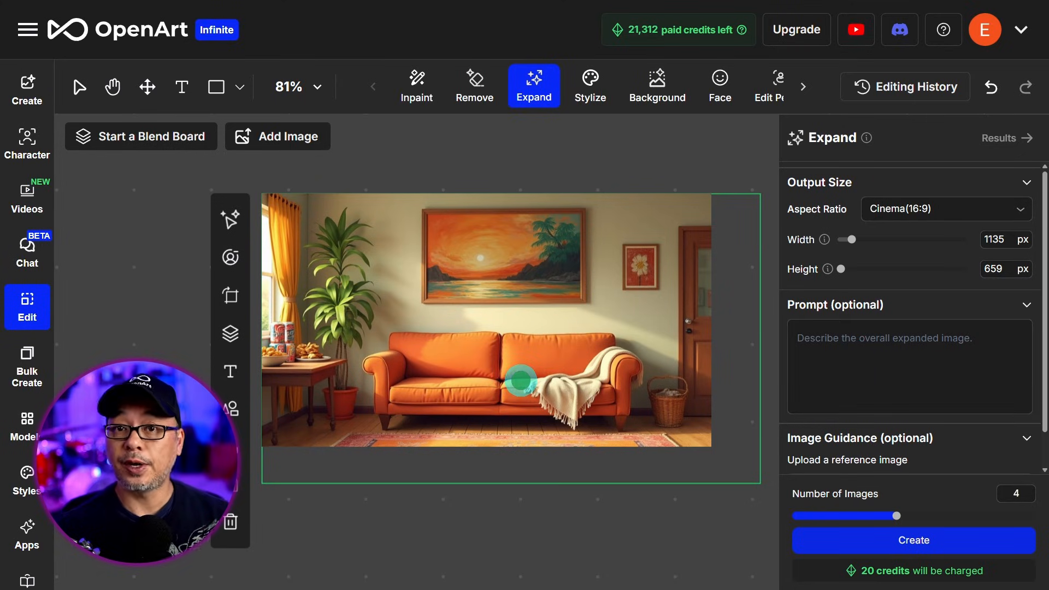
pyautogui.scroll(-3, 563, 481)
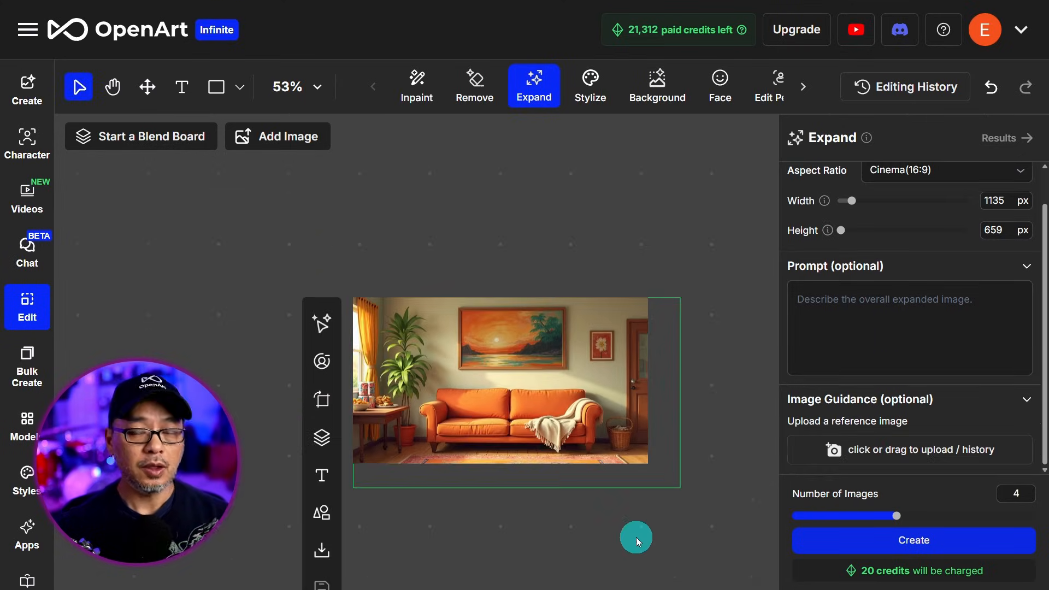
pyautogui.click(892, 540)
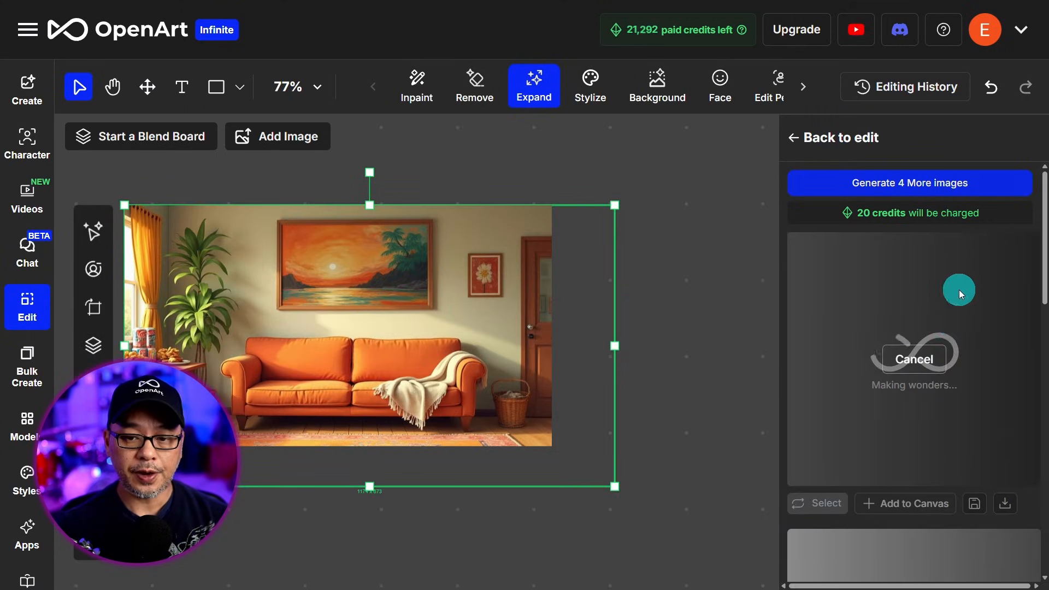
# Review the generated expansions and inspect the first result at full size.
pyautogui.scroll(-3, 953, 328)
pyautogui.scroll(-3, 949, 385)
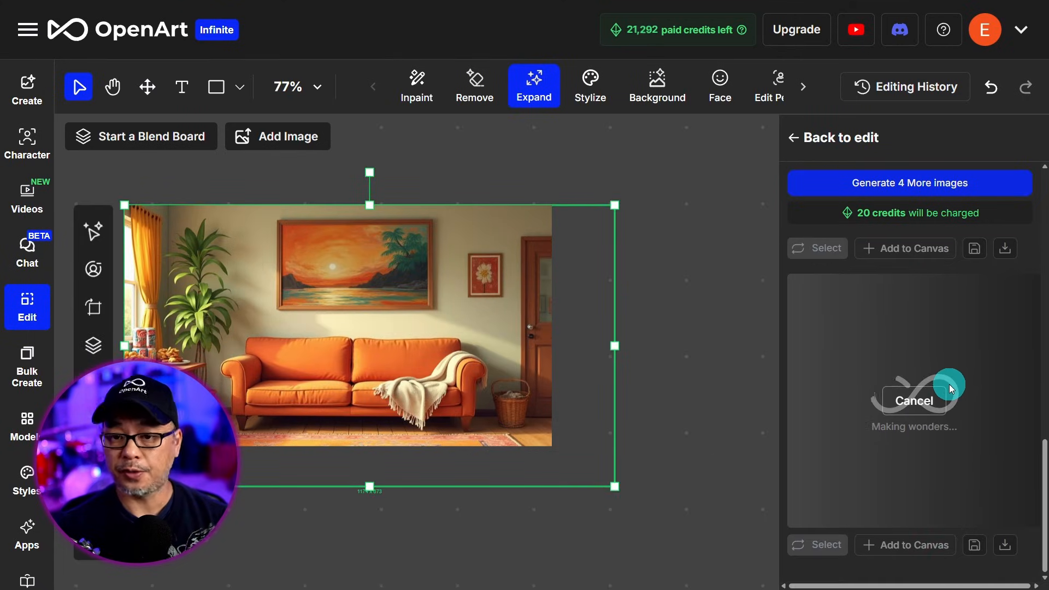
pyautogui.scroll(1, 936, 383)
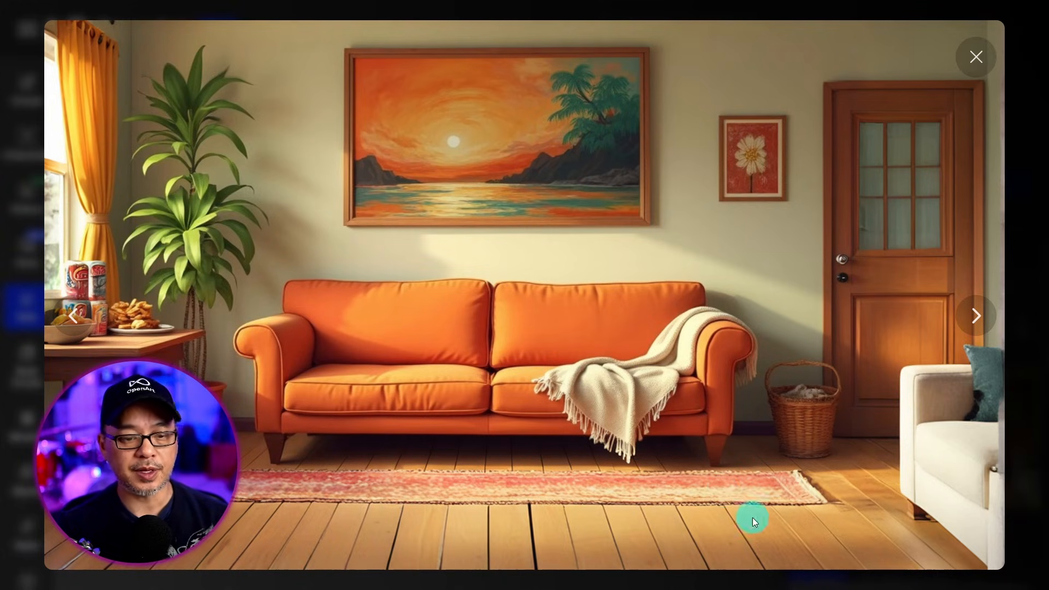
pyautogui.click(976, 57)
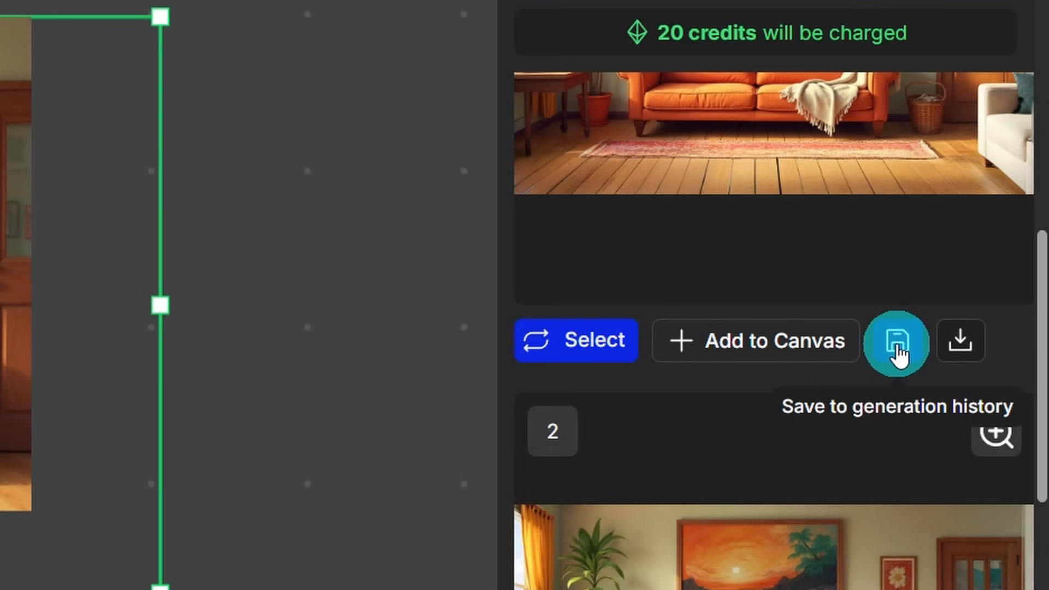
# Save the first expanded result to the generation history and download a copy of it.
pyautogui.click(896, 354)
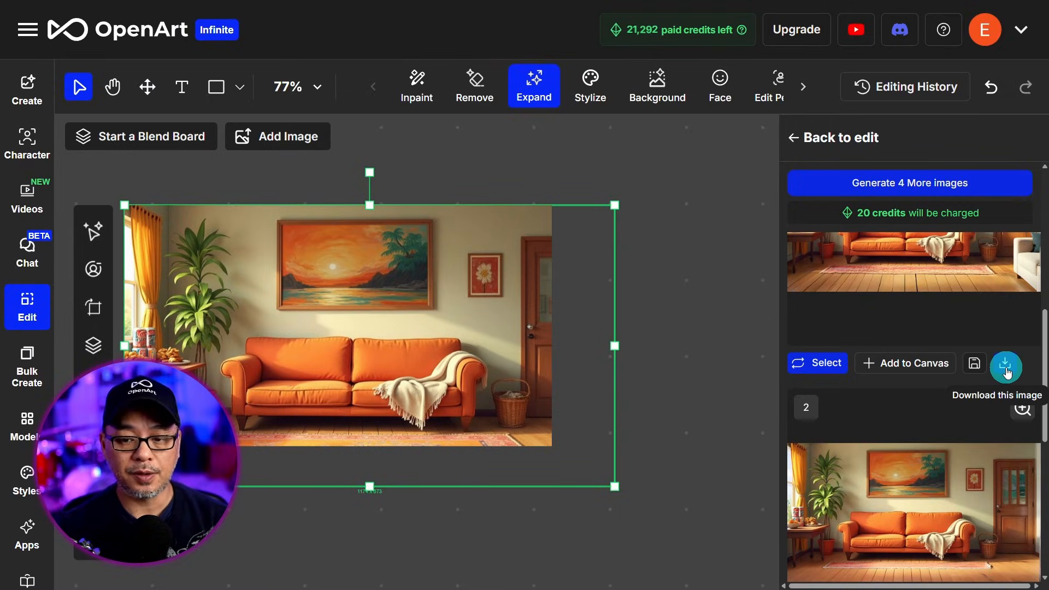
pyautogui.click(1007, 370)
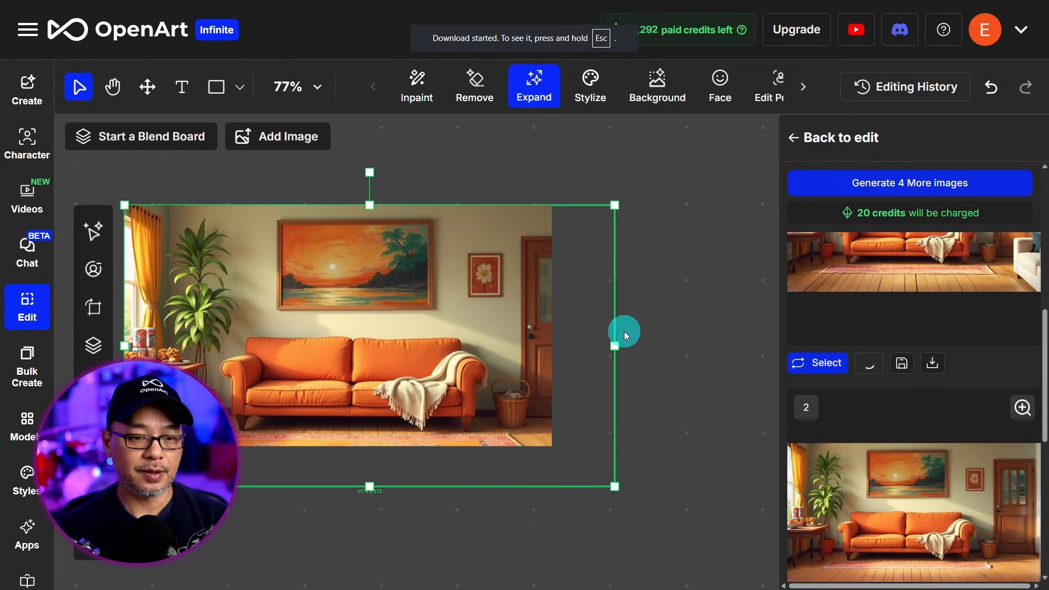
# Add the first expanded result to the canvas and start Inpaint on it.
pyautogui.moveTo(601, 345); pyautogui.dragTo(627, 335)
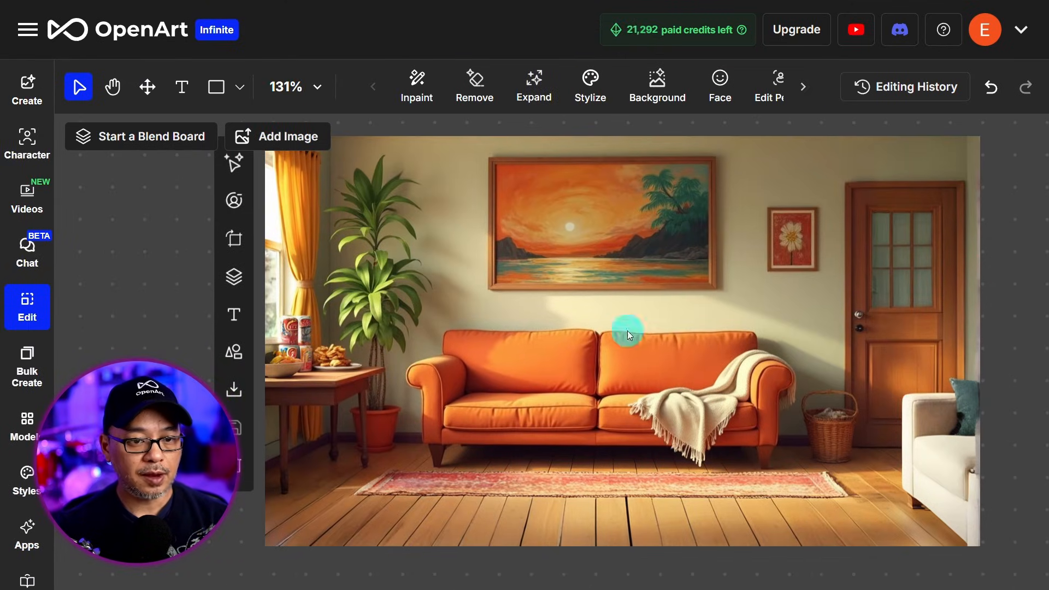
pyautogui.click(672, 320)
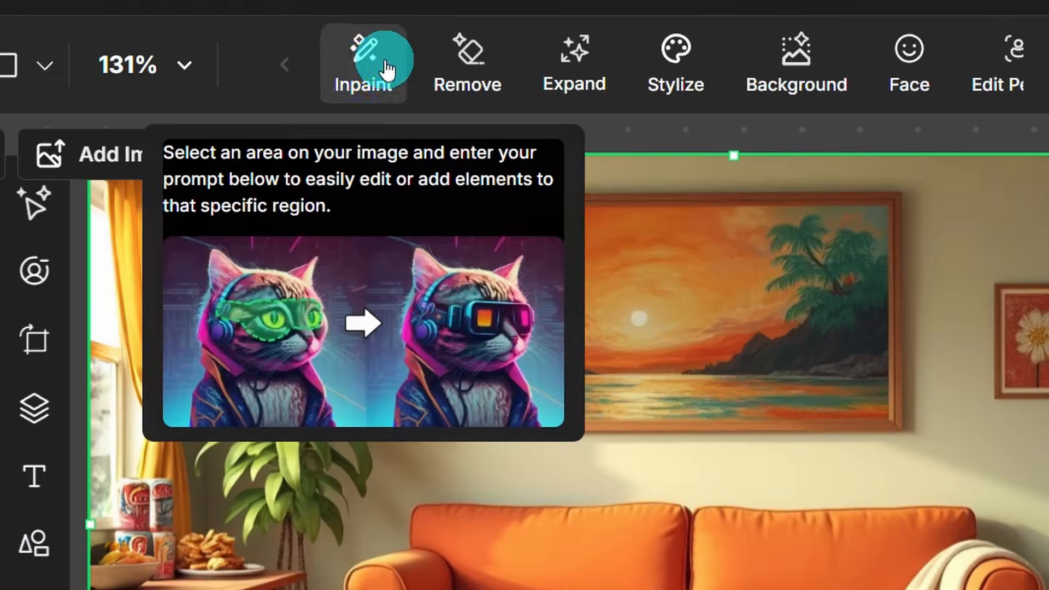
pyautogui.click(429, 87)
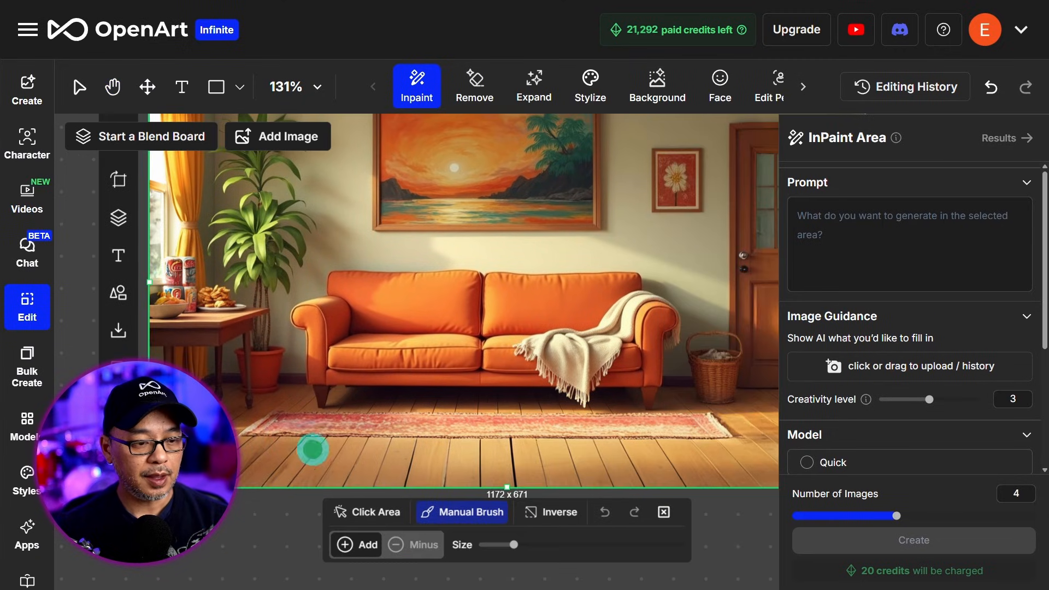
# Mask the rug in front of the couch with a larger brush and enter the inpaint prompt "area rug on a wooden floor".
pyautogui.click(540, 545)
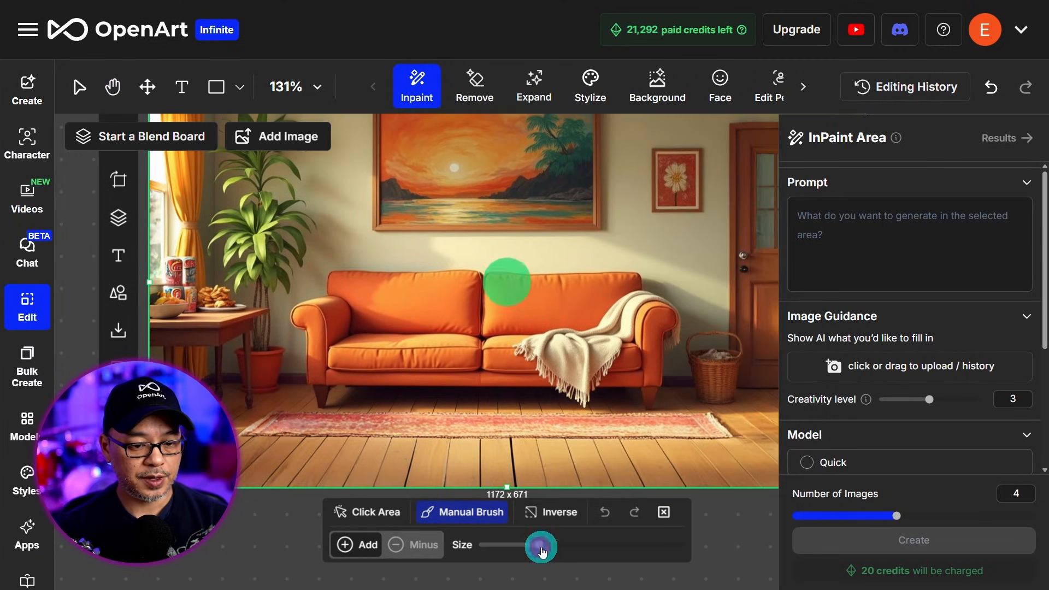
pyautogui.moveTo(540, 546); pyautogui.dragTo(545, 547)
pyautogui.click(586, 545)
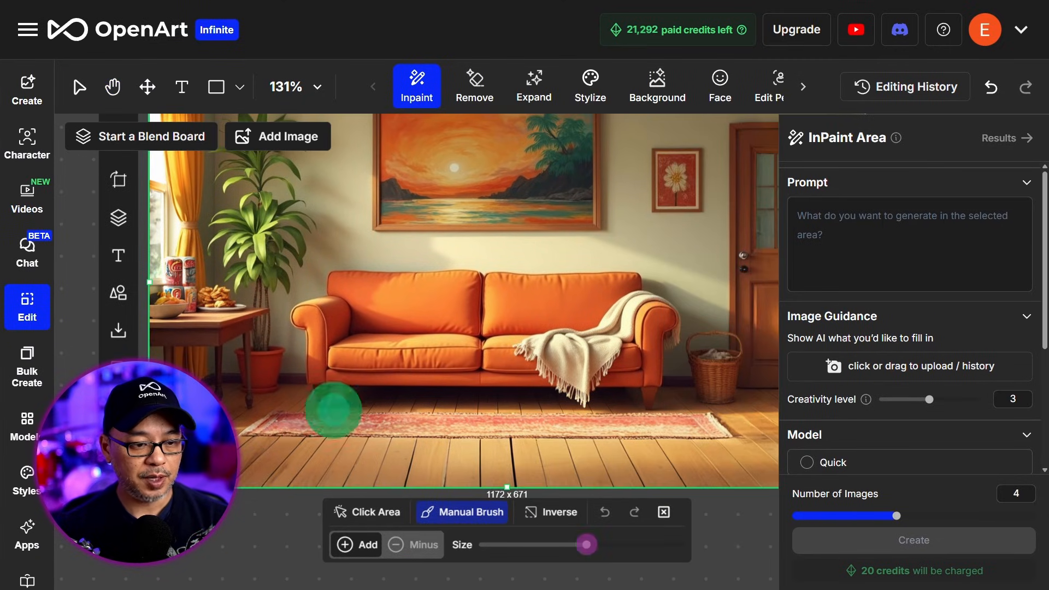
pyautogui.moveTo(281, 434)
pyautogui.mouseDown()
pyautogui.moveTo(264, 449)
pyautogui.moveTo(324, 436)
pyautogui.moveTo(709, 446)
pyautogui.mouseUp()
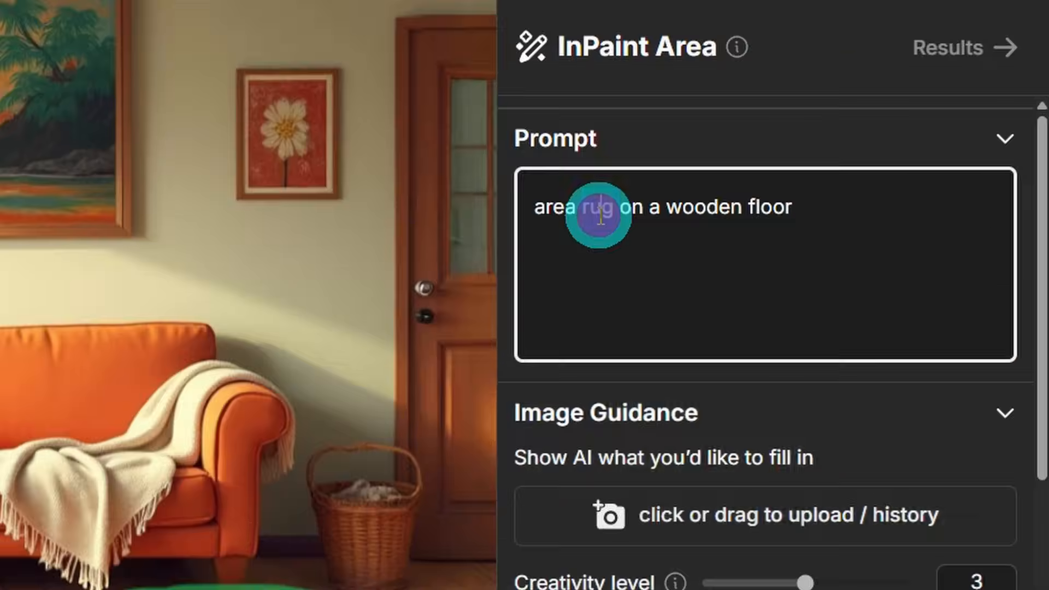
pyautogui.tripleClick(827, 218)
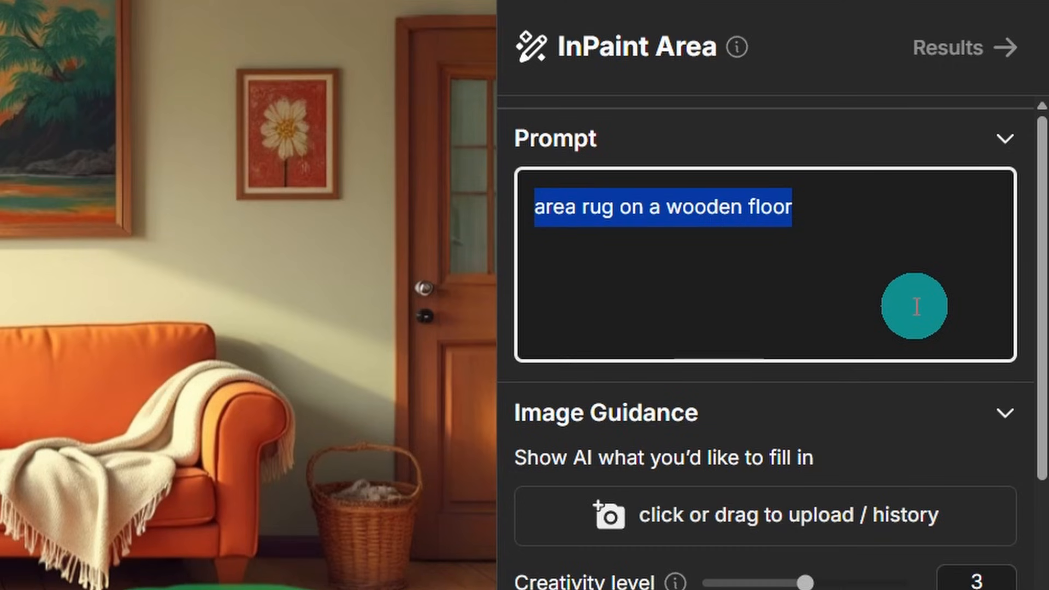
# Generate four rug inpaint variations with the Premium (Flux) model and inspect result 4 at full size.
pyautogui.scroll(-5, 836, 581)
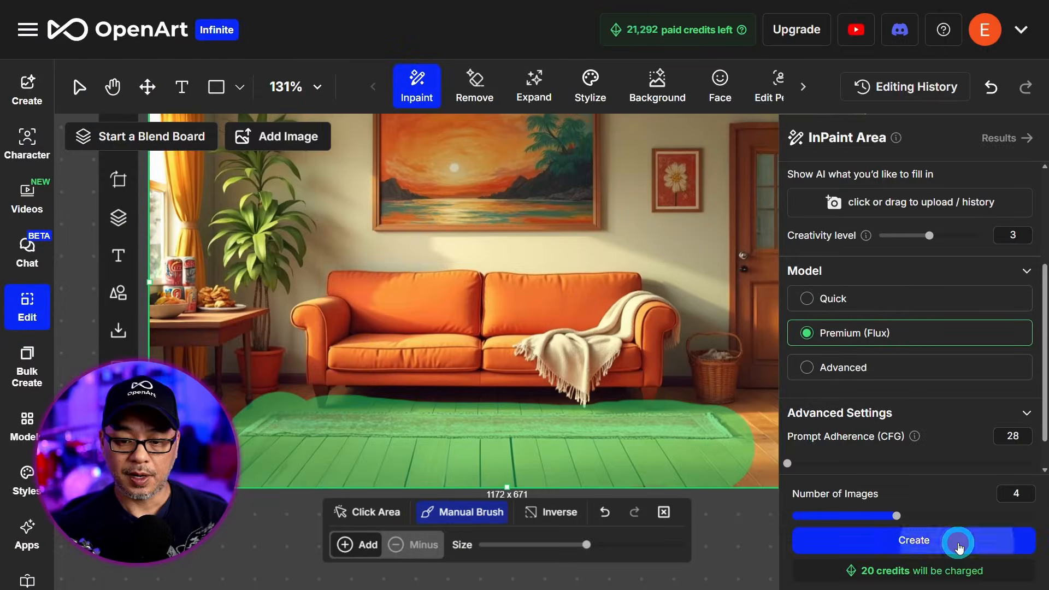
pyautogui.click(960, 541)
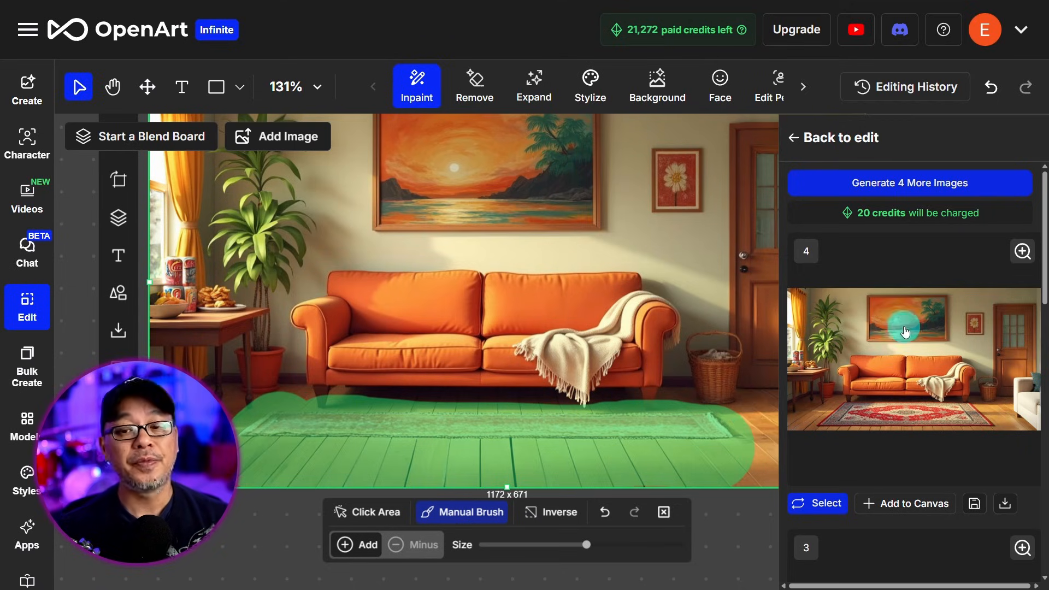
pyautogui.scroll(-3, 841, 341)
pyautogui.scroll(3, 844, 343)
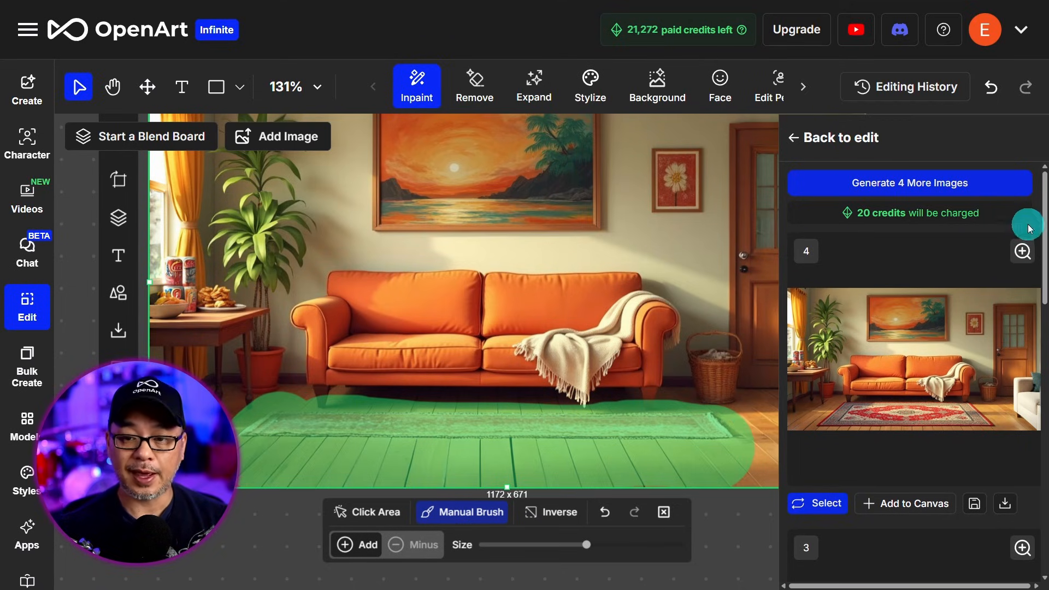
pyautogui.click(1022, 248)
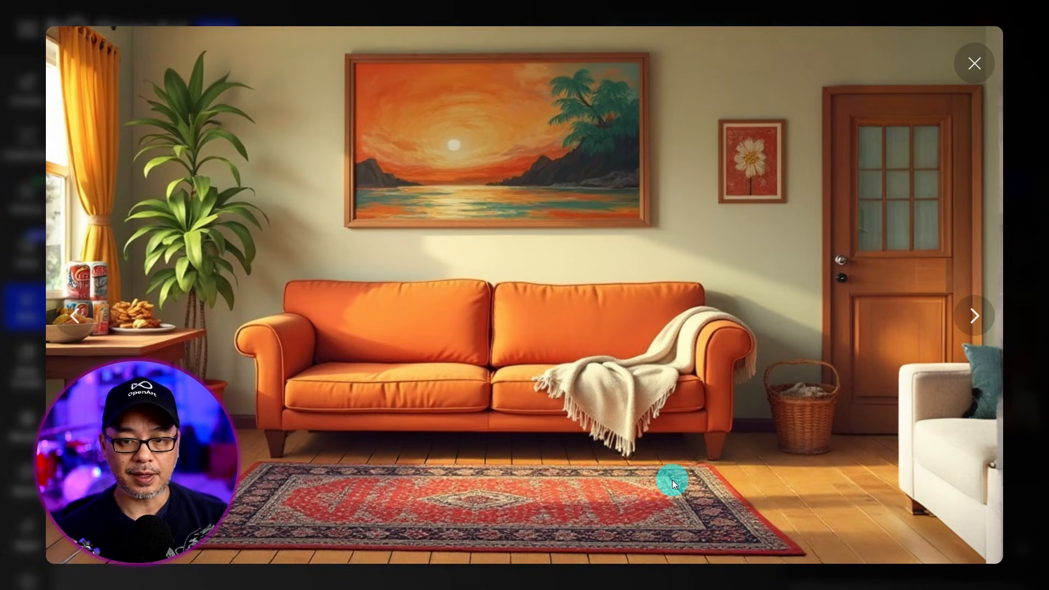
pyautogui.click(981, 71)
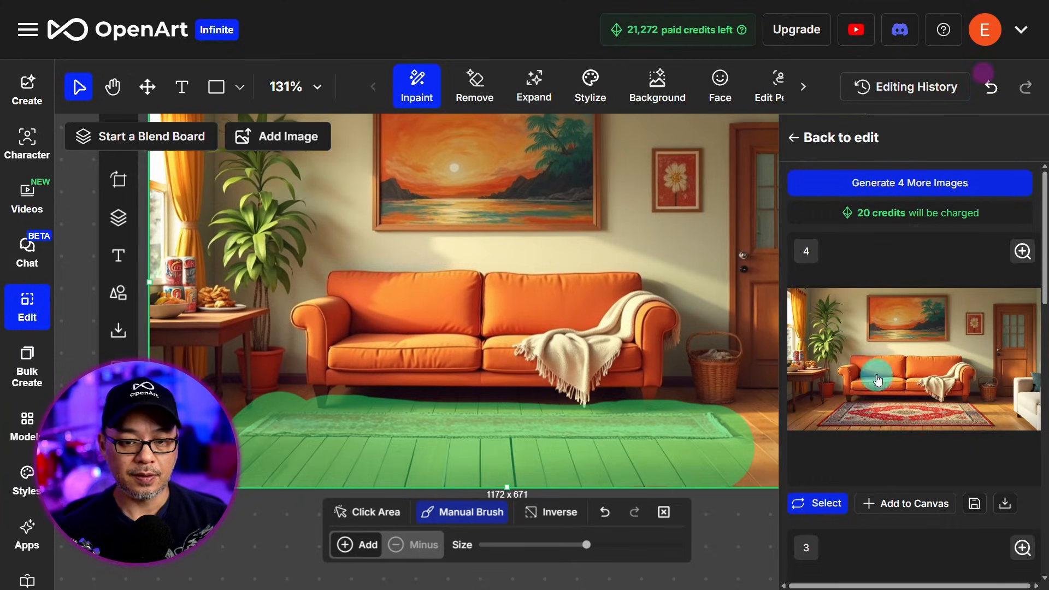
# Save inpaint result 3 to the generation history and download a copy of it.
pyautogui.click(1002, 530)
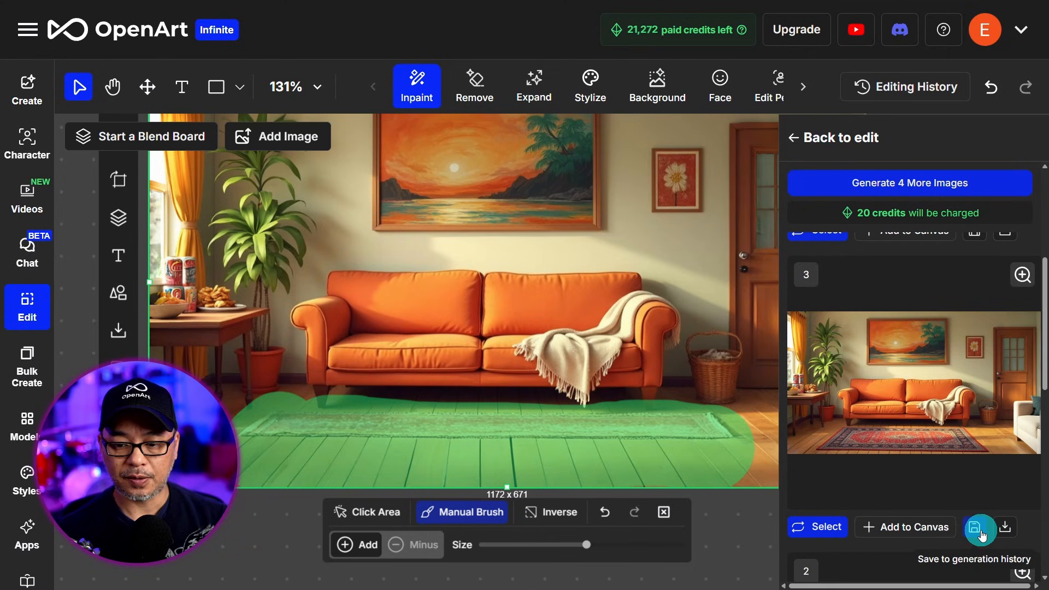
pyautogui.click(981, 534)
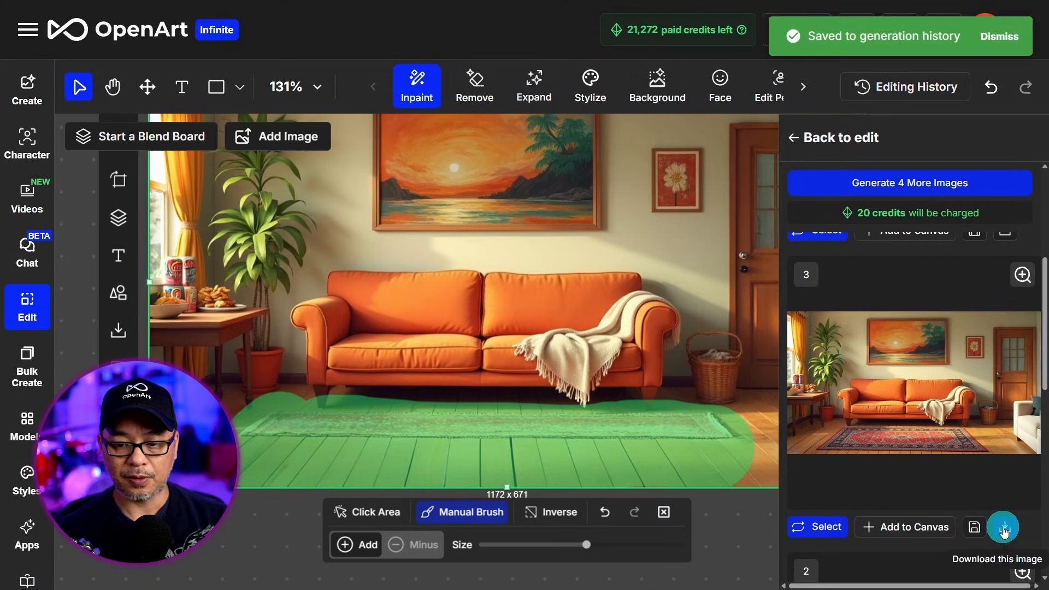
pyautogui.click(1004, 529)
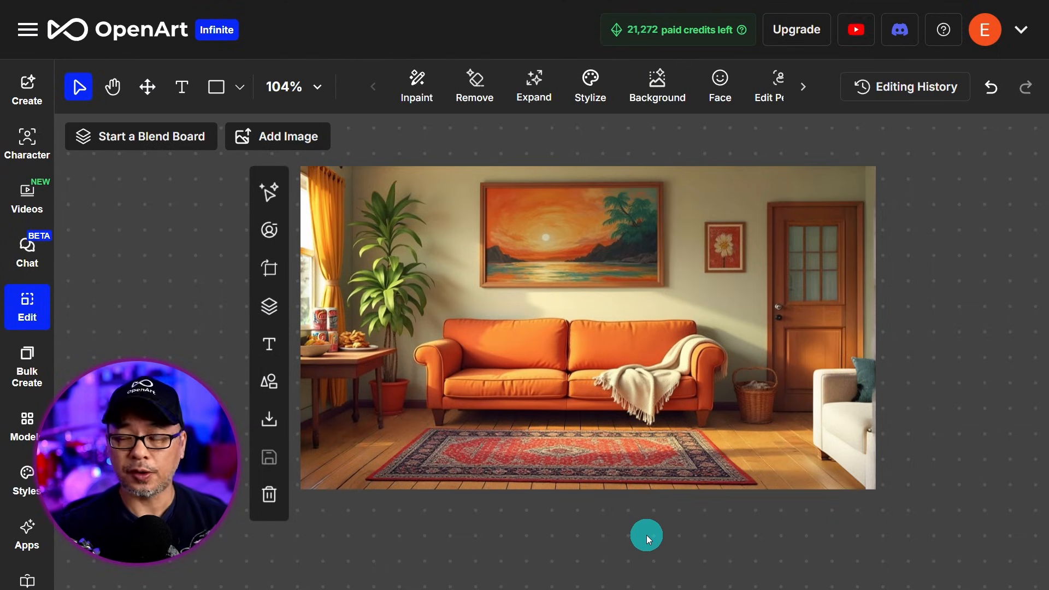
# Turn the living room image with the new rug into a blend board and select the board.
pyautogui.hscroll(-3, 639, 513)
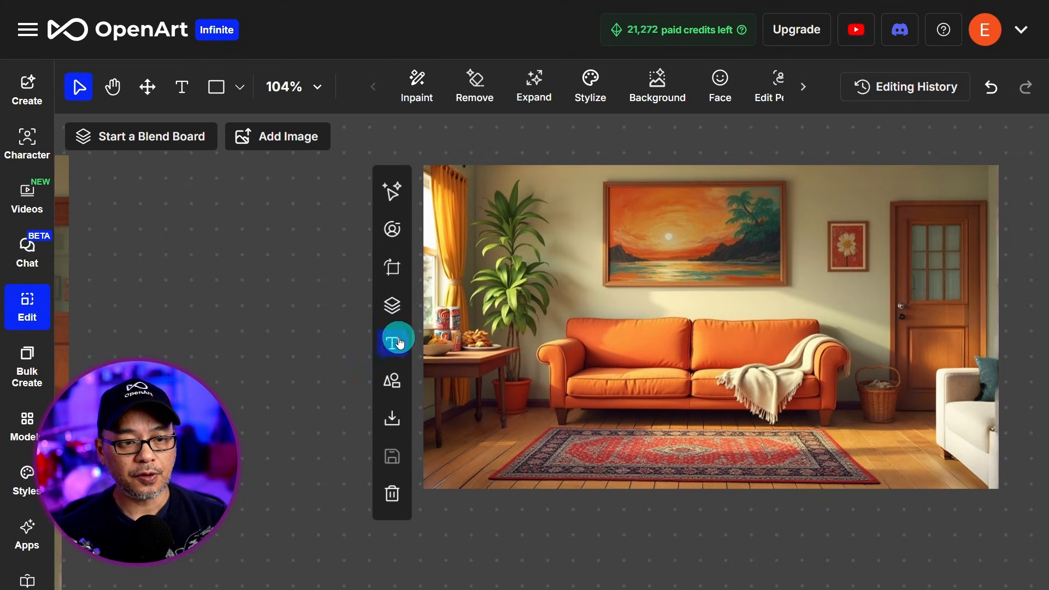
pyautogui.click(393, 305)
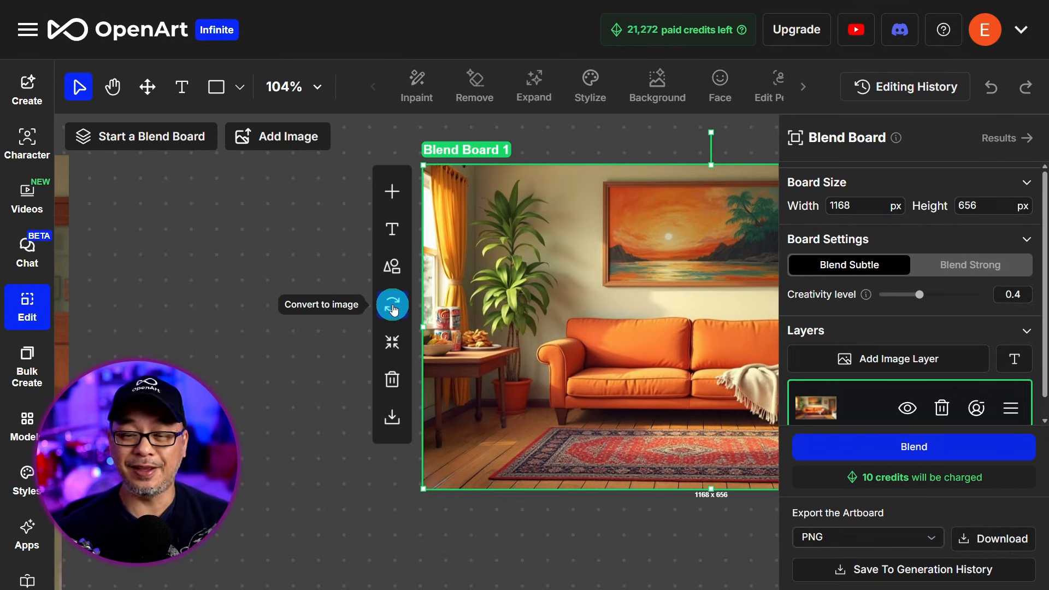
pyautogui.click(393, 309)
pyautogui.press('h')
pyautogui.moveTo(679, 538); pyautogui.dragTo(566, 536)
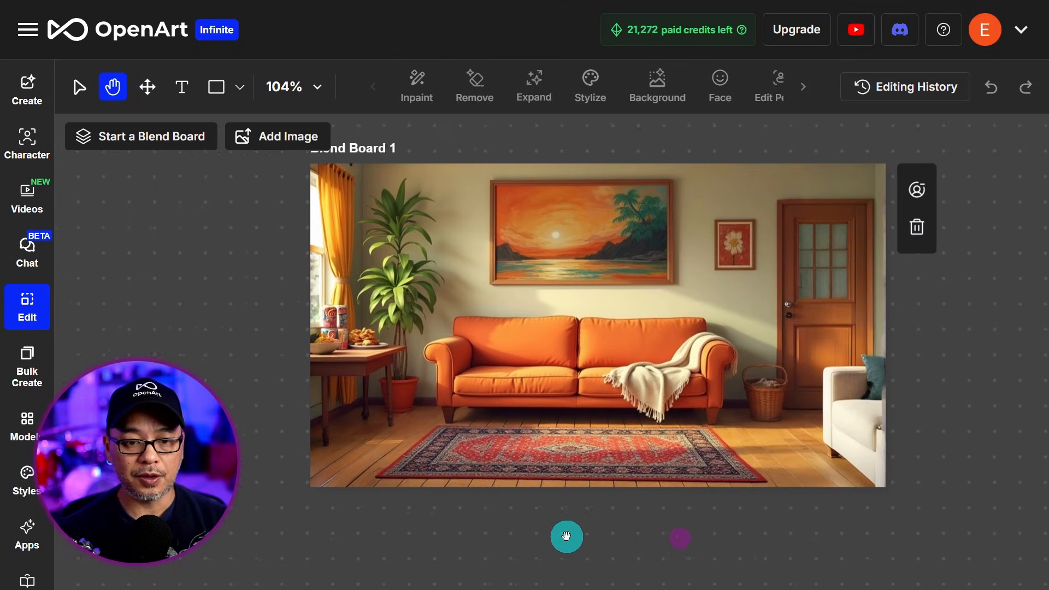
pyautogui.press('v')
pyautogui.click(680, 297)
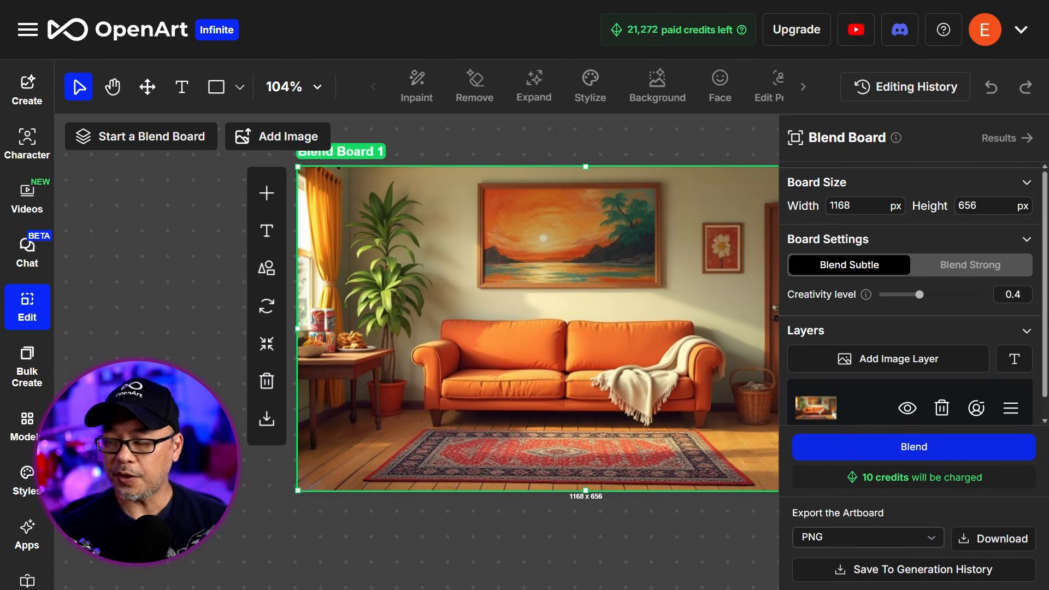
# Move the raccoon gamer image over the living room blend board.
pyautogui.click(513, 313)
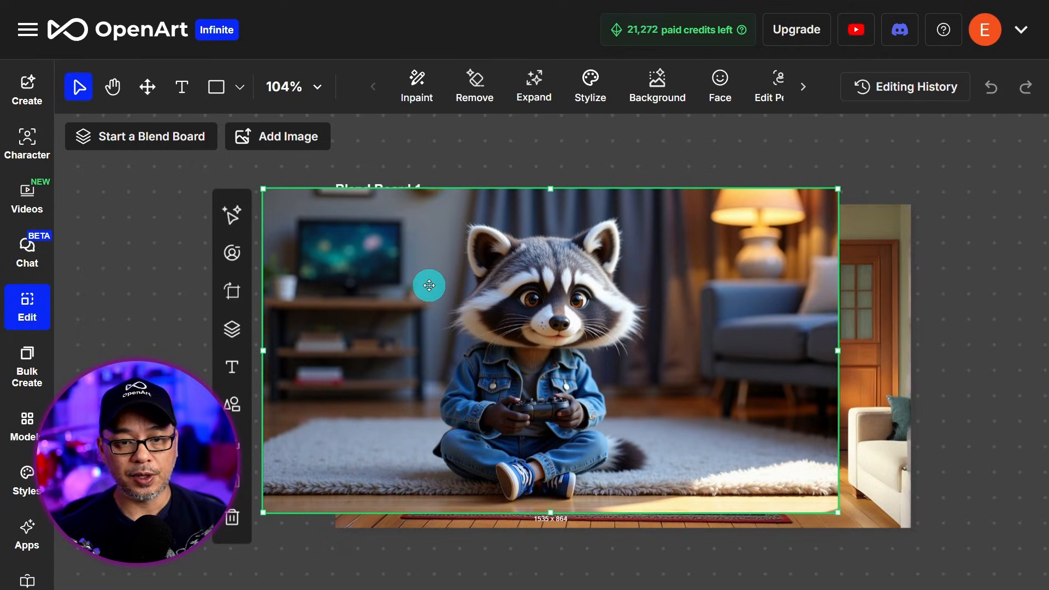
pyautogui.moveTo(429, 285); pyautogui.dragTo(520, 303)
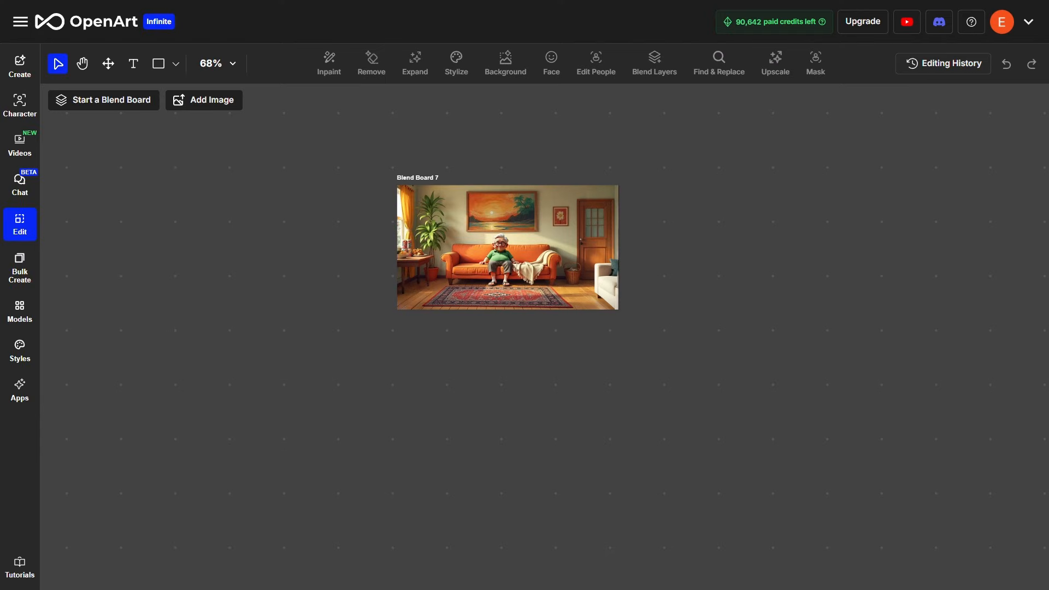
# Set a custom crop of about 289 x 542 around the seated boy in the orange couch image.
pyautogui.moveTo(666, 481); pyautogui.dragTo(673, 546)
pyautogui.scroll(5, 519, 327)
pyautogui.press('space')
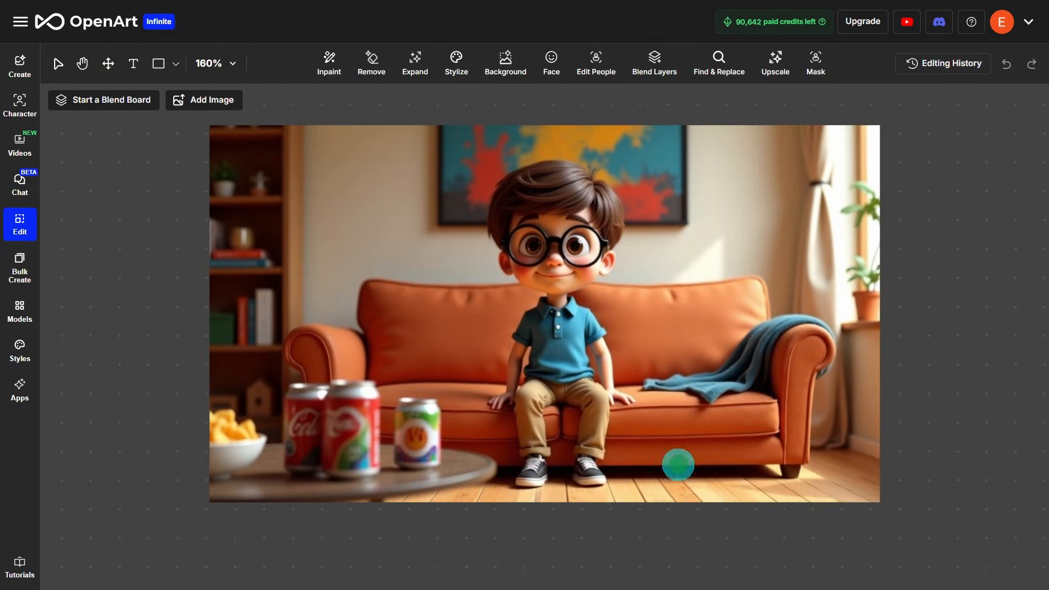
pyautogui.click(633, 278)
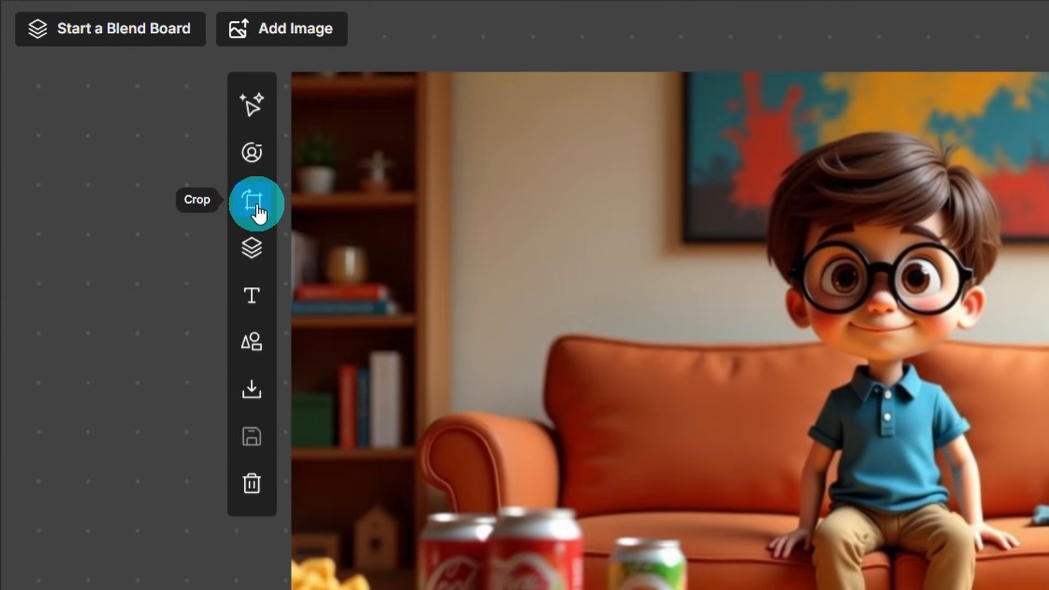
pyautogui.click(255, 204)
pyautogui.click(221, 207)
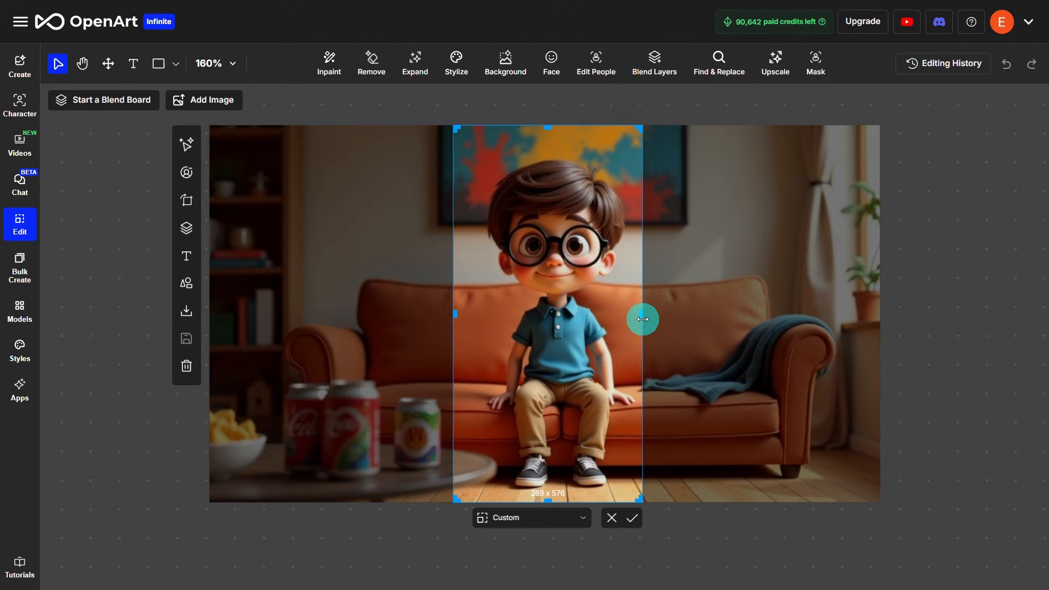
pyautogui.moveTo(548, 130); pyautogui.dragTo(548, 148)
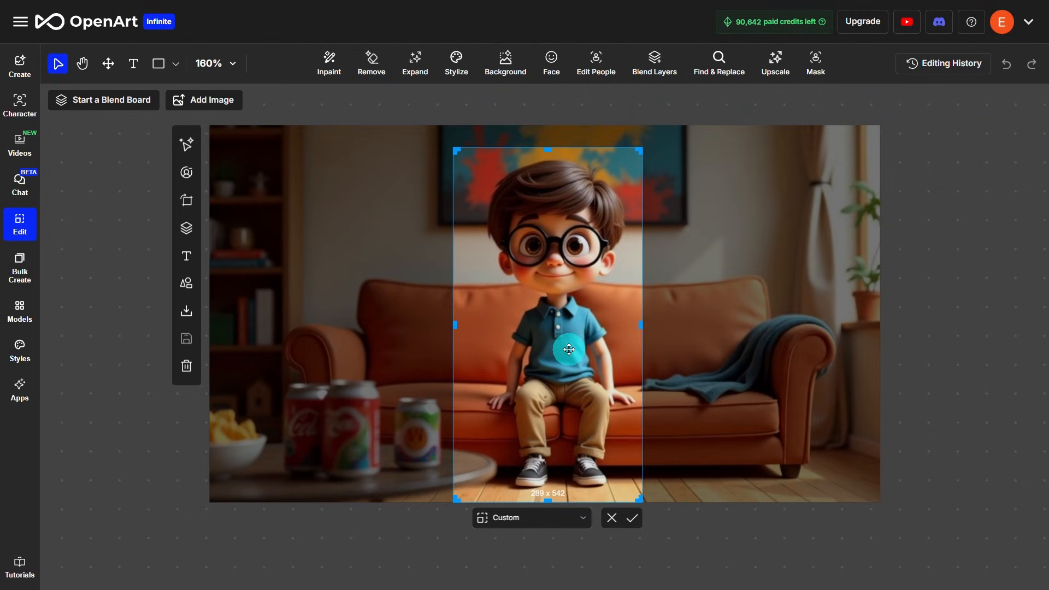
# Position the cut-out boy on the couch beside the older man in the blend board.
pyautogui.moveTo(548, 482); pyautogui.dragTo(481, 208)
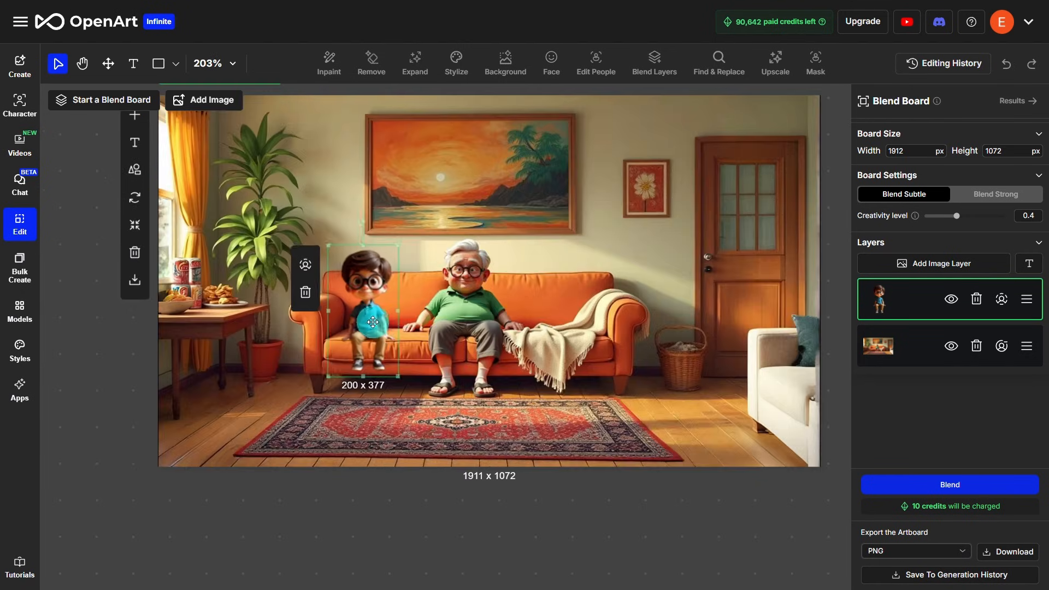
pyautogui.scroll(3, 454, 373)
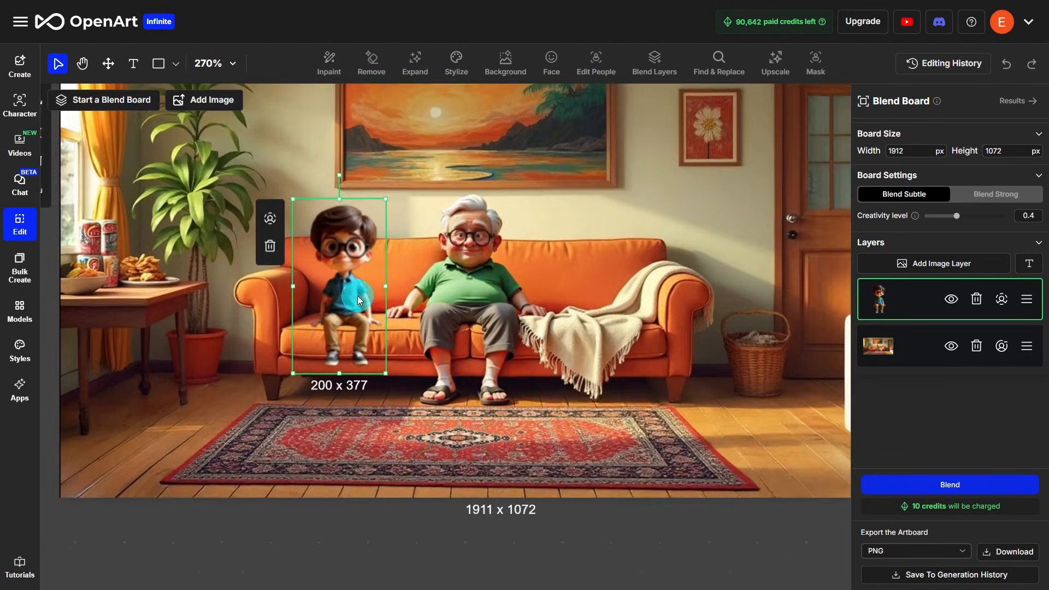
pyautogui.moveTo(357, 296); pyautogui.dragTo(351, 299)
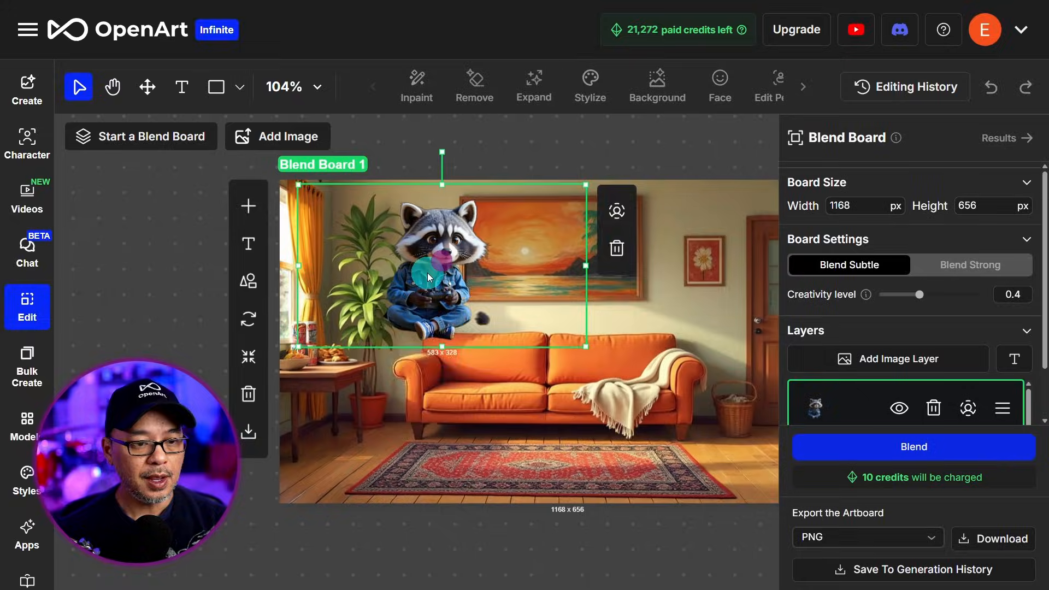
# Move the cut-out raccoon down onto the rug in front of the couch and check its edges up close.
pyautogui.moveTo(427, 274); pyautogui.dragTo(465, 406)
pyautogui.scroll(5, 572, 536)
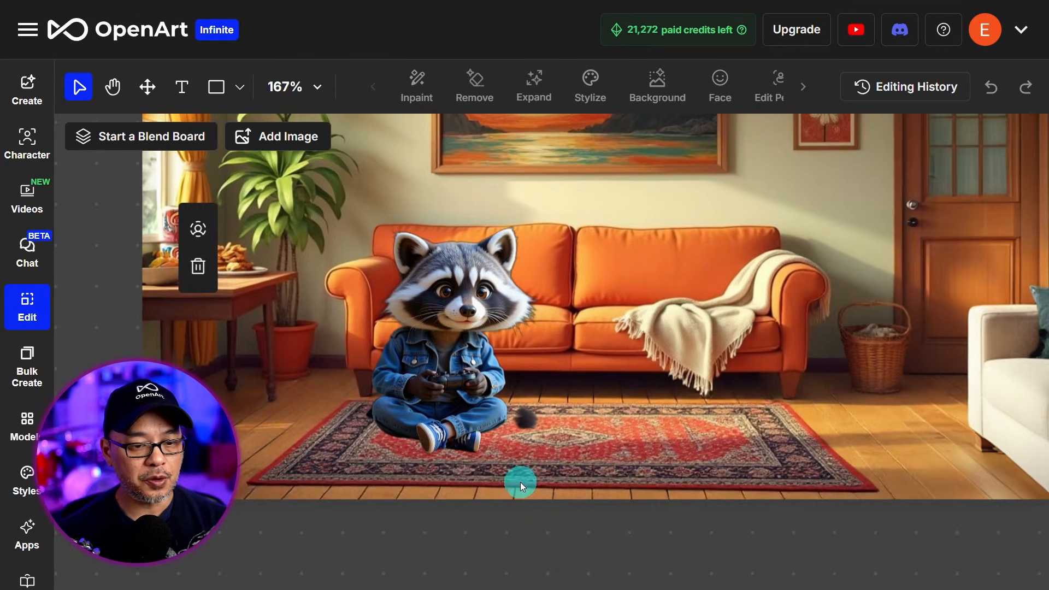
pyautogui.scroll(4, 520, 482)
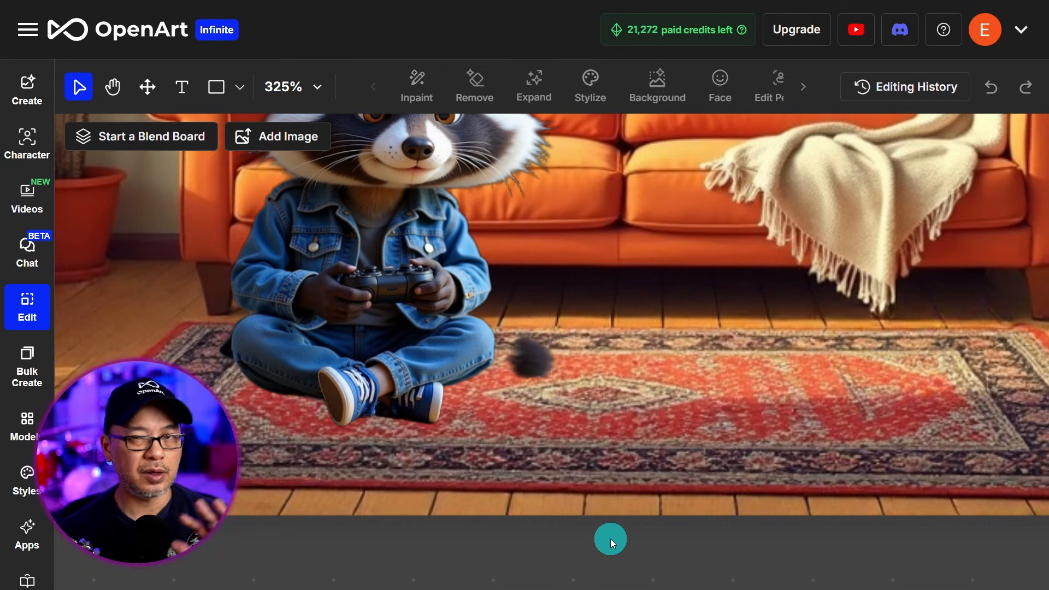
pyautogui.press('h')
pyautogui.scroll(-2, 617, 552)
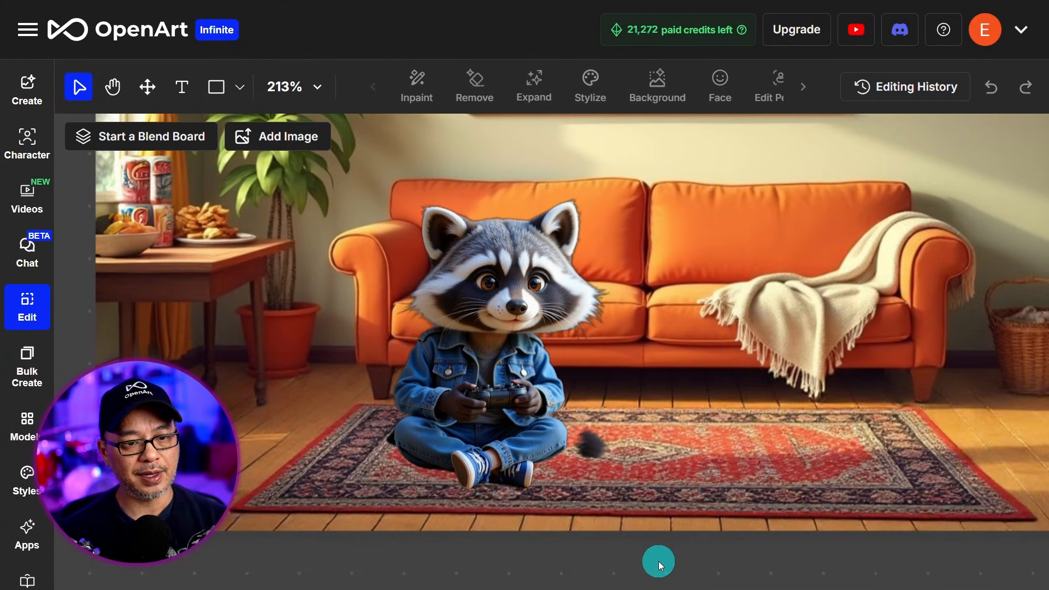
pyautogui.scroll(-2, 658, 566)
pyautogui.scroll(1, 660, 564)
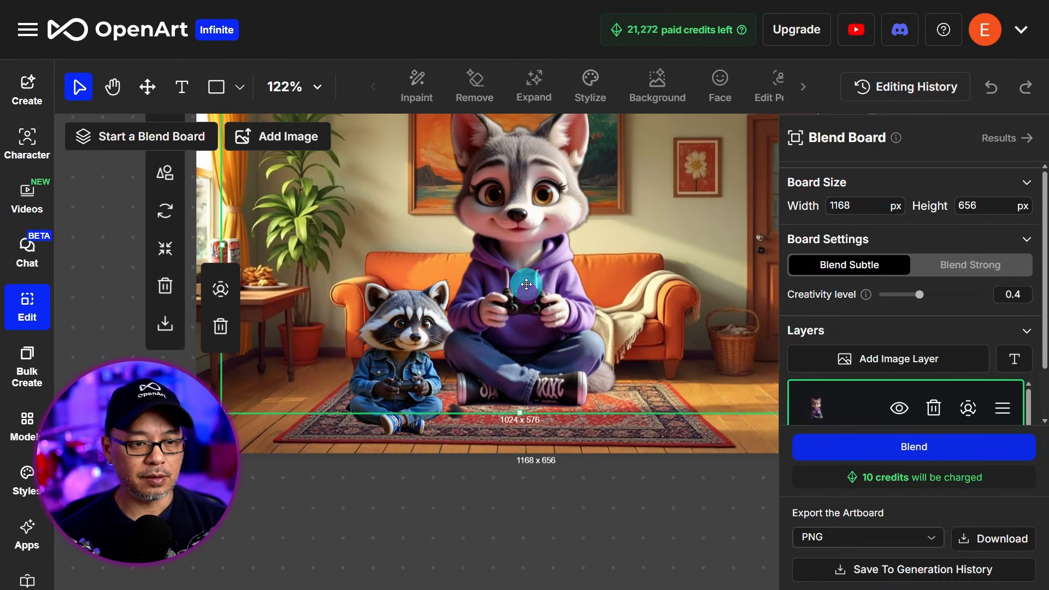
# Scale the purple-hoodie wolf layer down to about 544 x 306 and place it on the rug beside the raccoon.
pyautogui.press('h')
pyautogui.moveTo(634, 505); pyautogui.dragTo(572, 540)
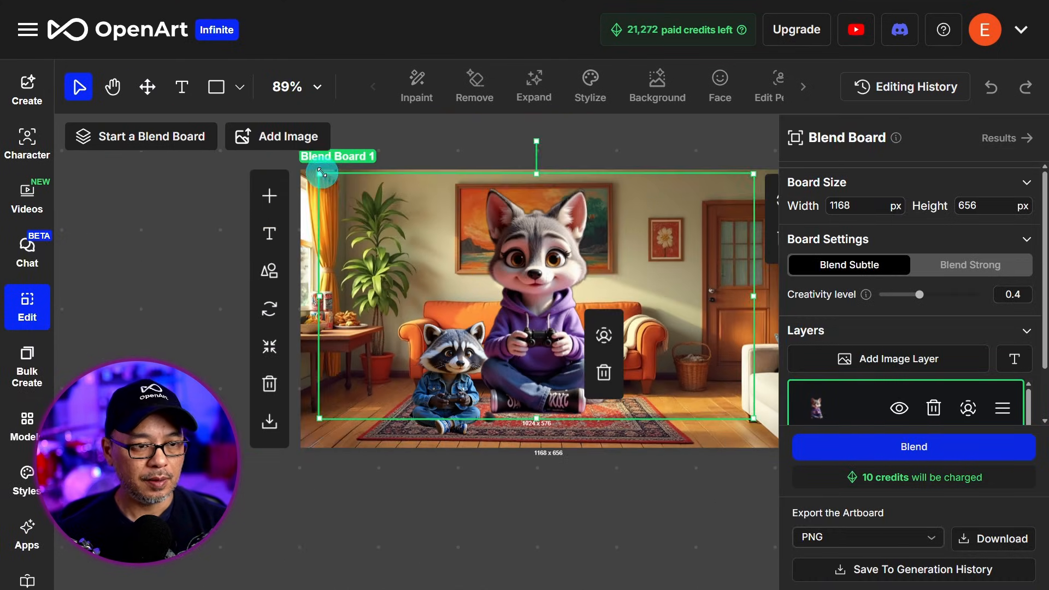
pyautogui.moveTo(320, 169); pyautogui.dragTo(430, 255)
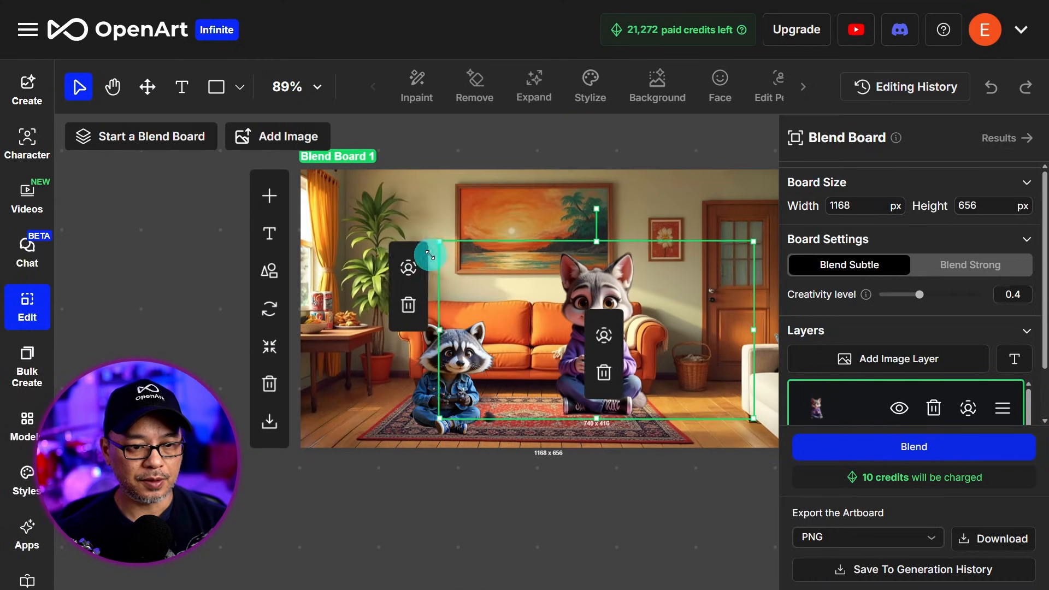
pyautogui.moveTo(753, 242); pyautogui.dragTo(665, 285)
pyautogui.moveTo(557, 330)
pyautogui.mouseDown()
pyautogui.moveTo(555, 347)
pyautogui.moveTo(560, 336)
pyautogui.mouseUp()
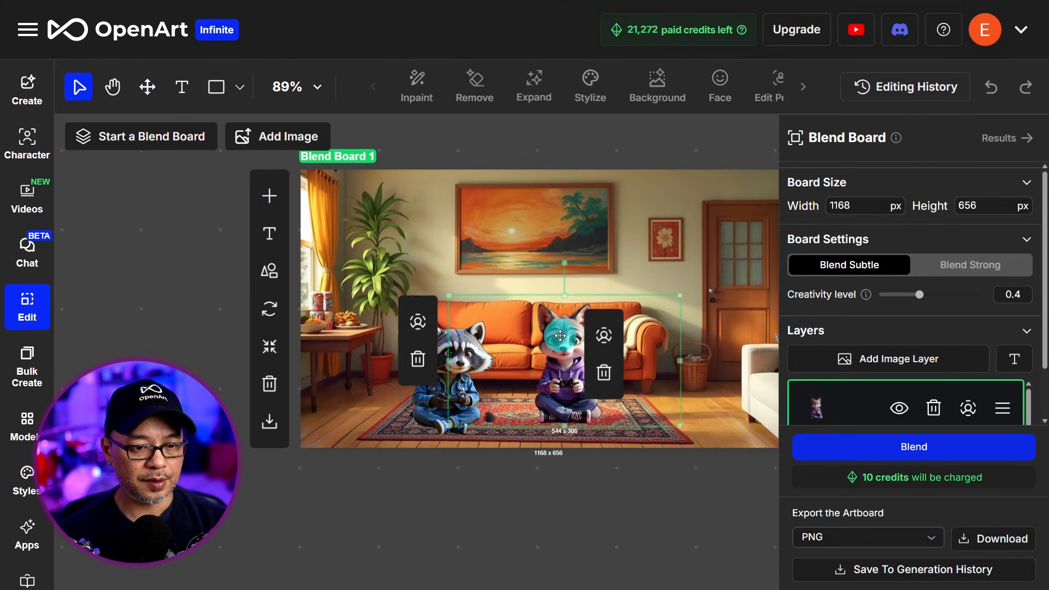
pyautogui.scroll(5, 608, 483)
pyautogui.click(691, 551)
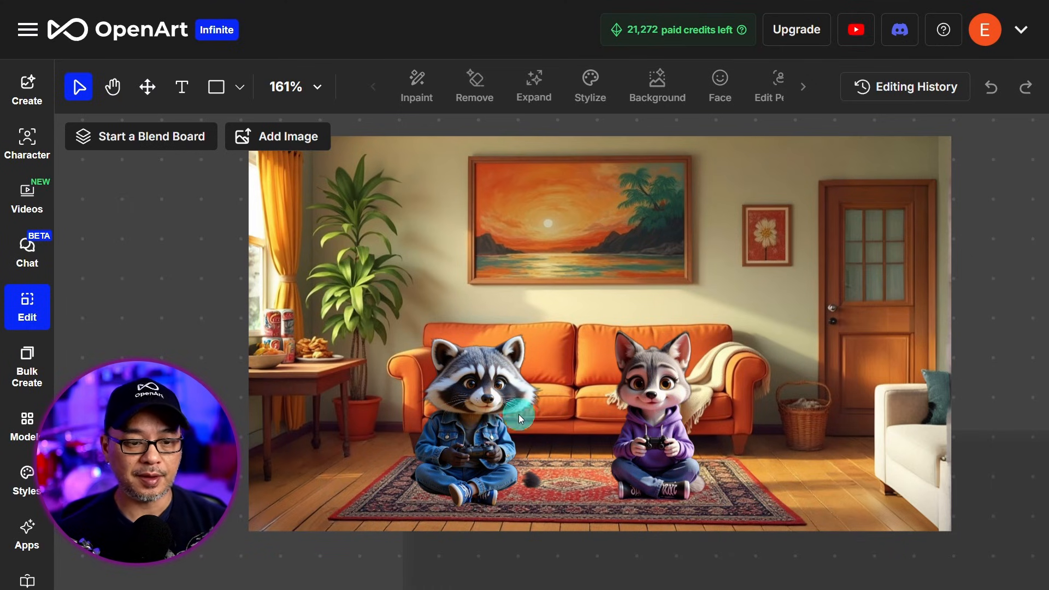
# Inspect both characters up close, then select the blend board and display its layer list.
pyautogui.scroll(5, 519, 414)
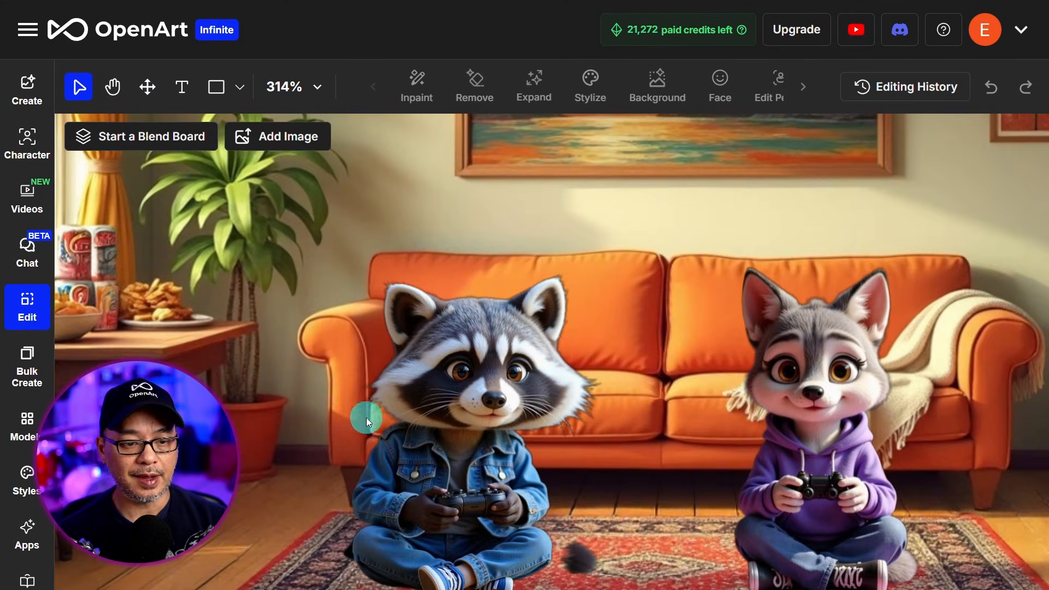
pyautogui.scroll(-5, 710, 409)
pyautogui.click(775, 327)
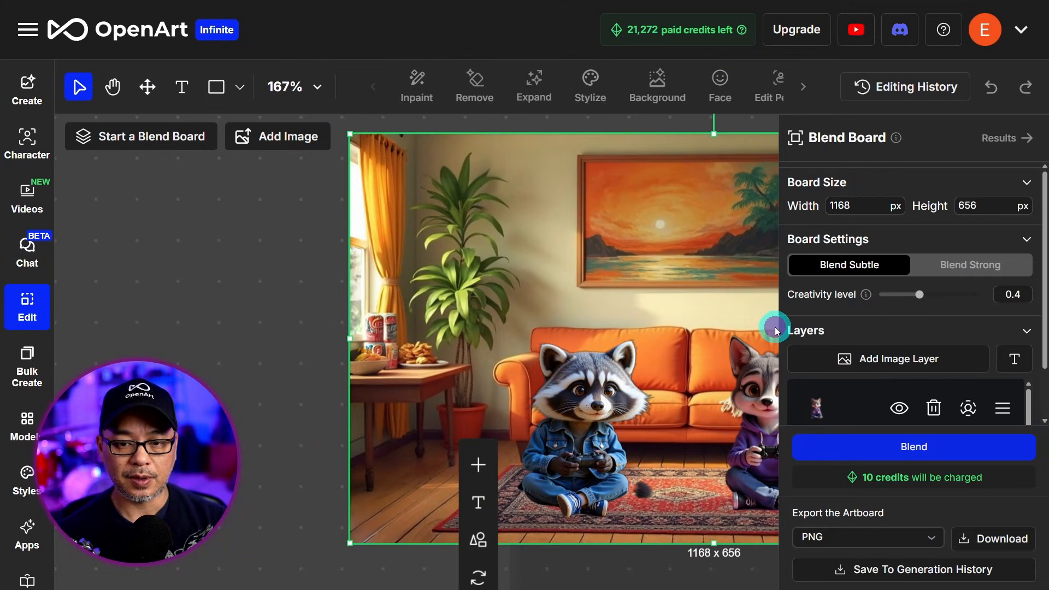
pyautogui.scroll(-1, 964, 289)
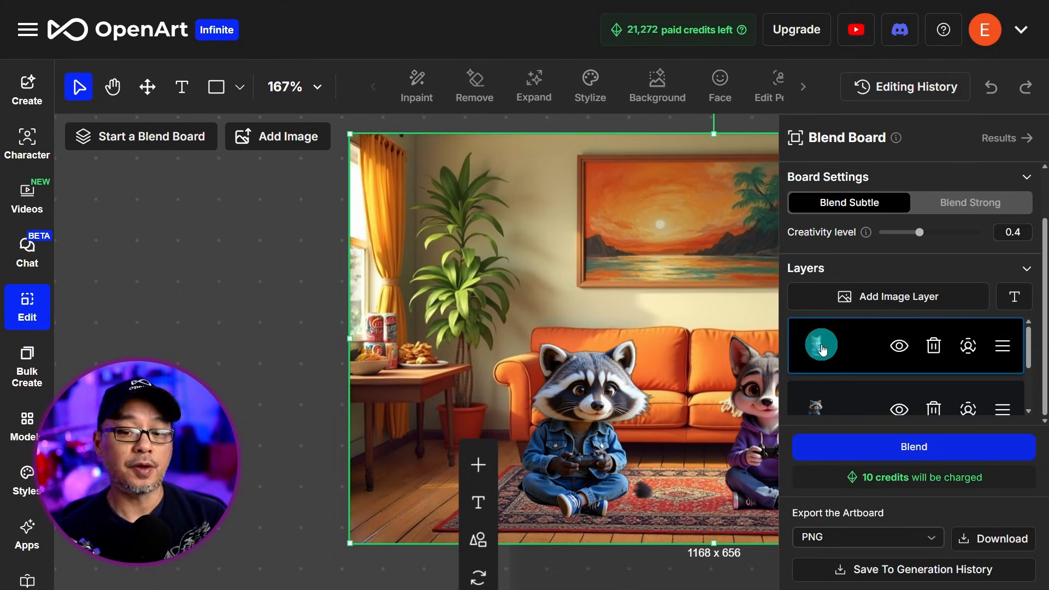
# Toggle the visibility of the wolf layer and the raccoon layer off and on again.
pyautogui.click(900, 348)
pyautogui.click(900, 349)
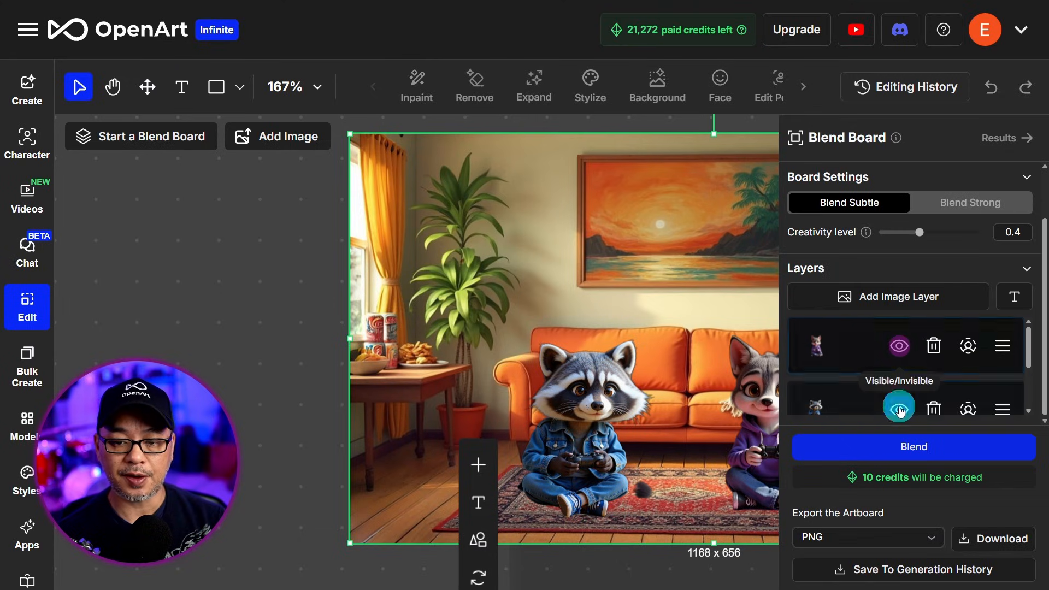
pyautogui.click(899, 411)
pyautogui.click(899, 411)
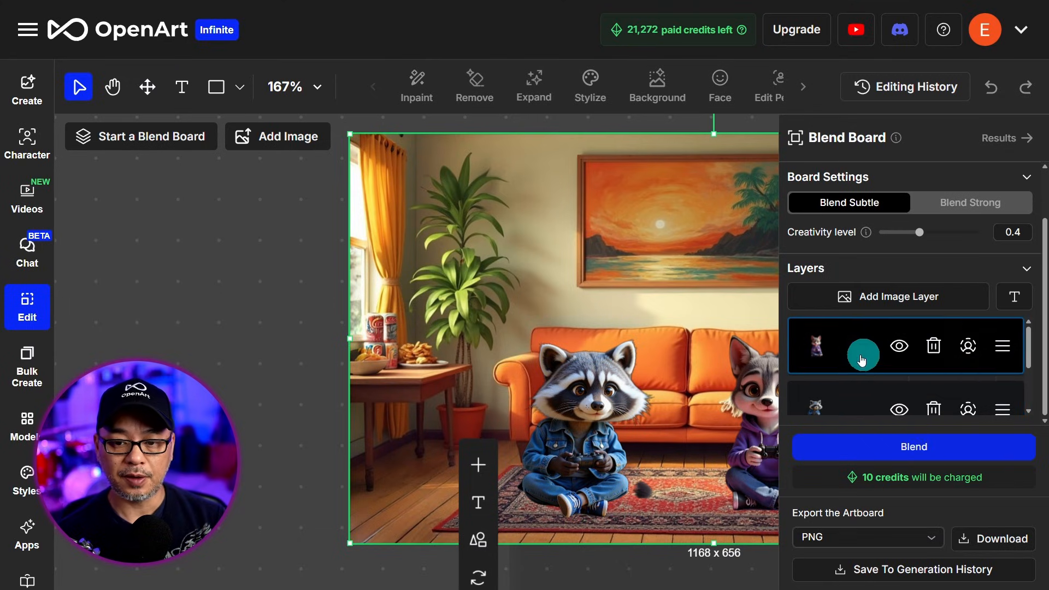
# Restore and remove the raccoon layer's background once more, and blend the board into one image.
pyautogui.click(968, 410)
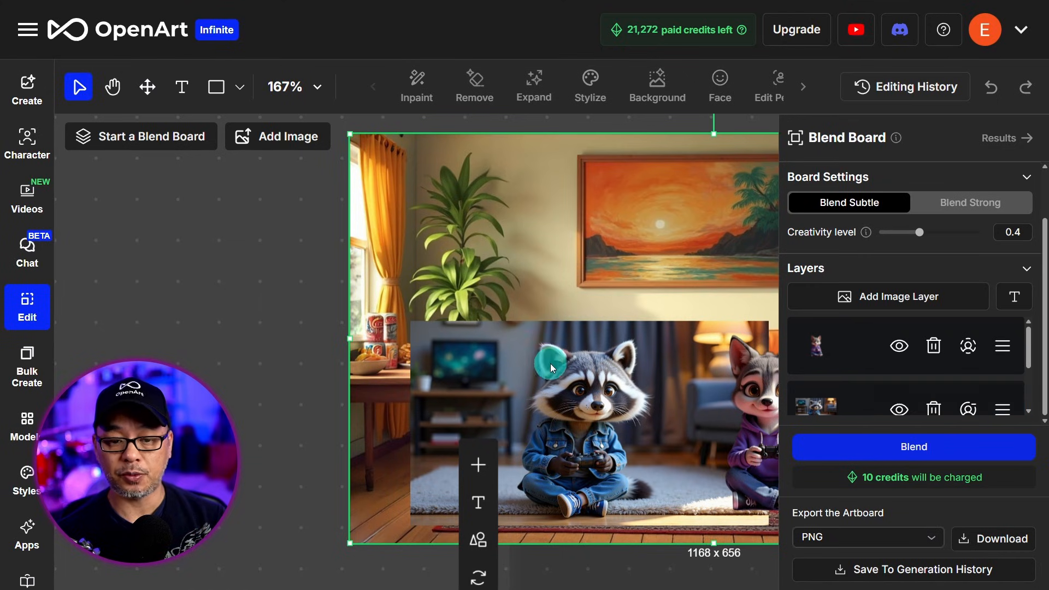
pyautogui.click(966, 410)
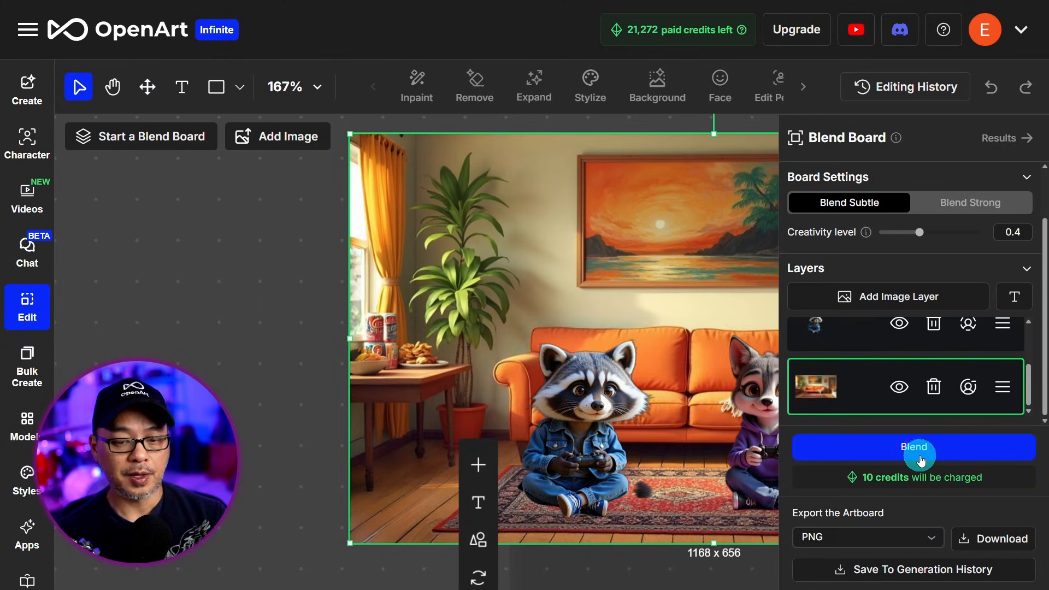
pyautogui.click(916, 452)
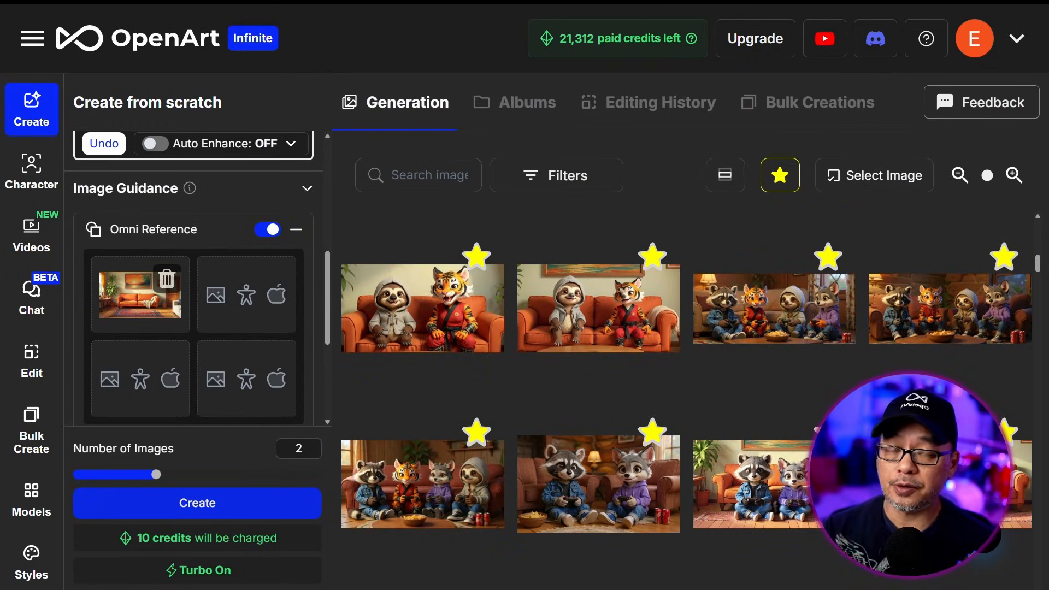
# Add the saved character Tygra Roar as the second Omni Reference beside the living room image.
pyautogui.click(242, 300)
pyautogui.click(313, 376)
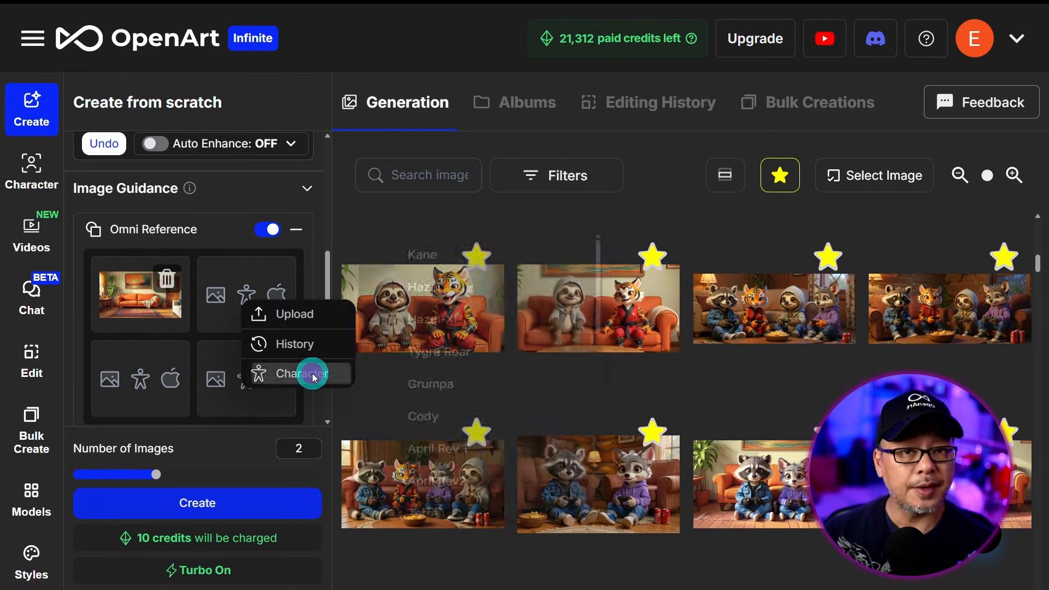
pyautogui.moveTo(462, 347)
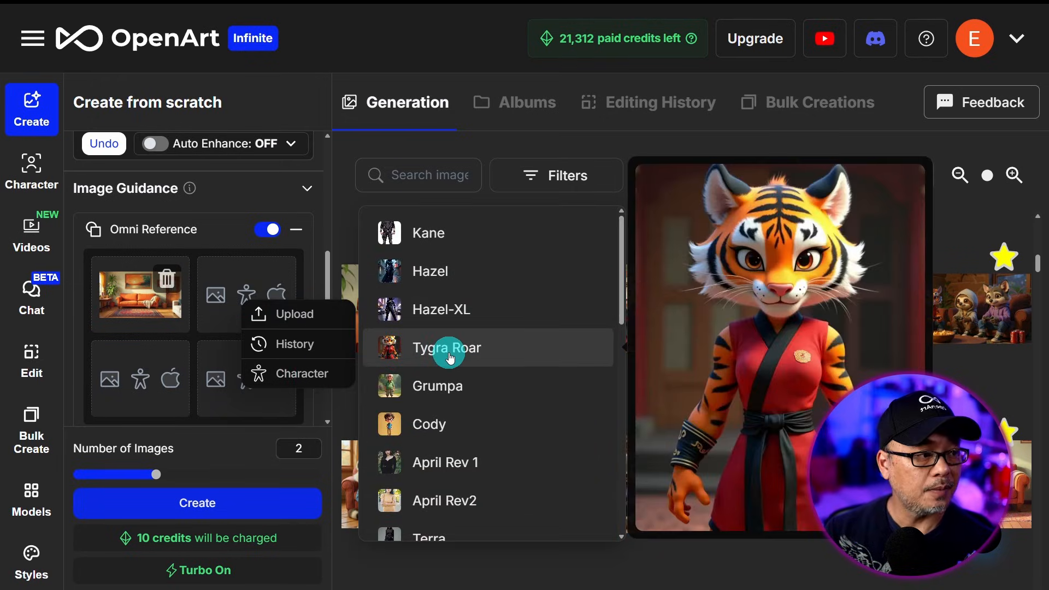
pyautogui.click(445, 359)
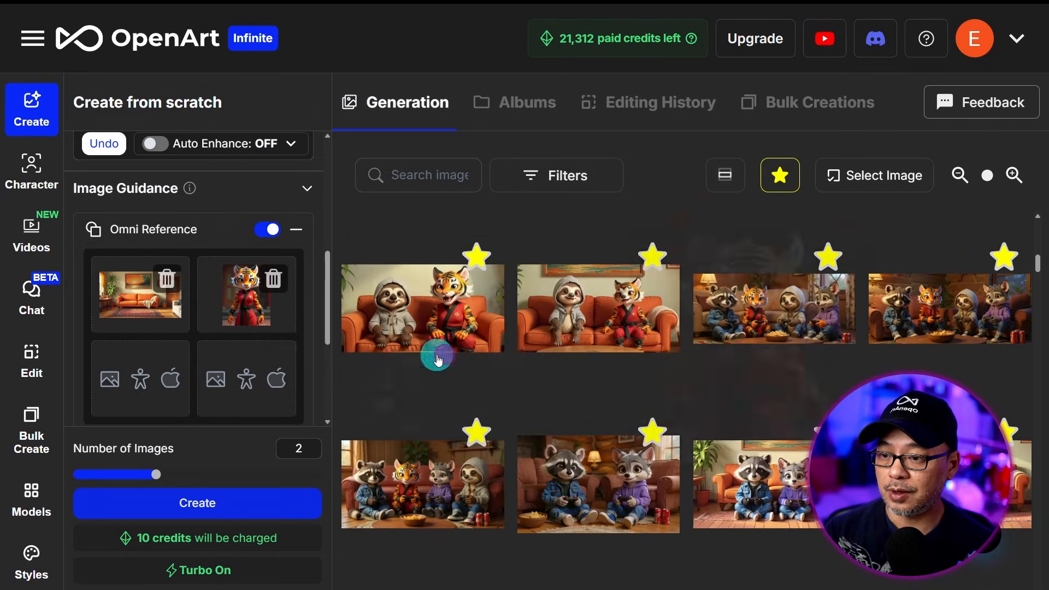
# Browse the saved characters for the grey-hoodie sloth to fill the third Omni Reference slot.
pyautogui.click(144, 377)
pyautogui.click(202, 441)
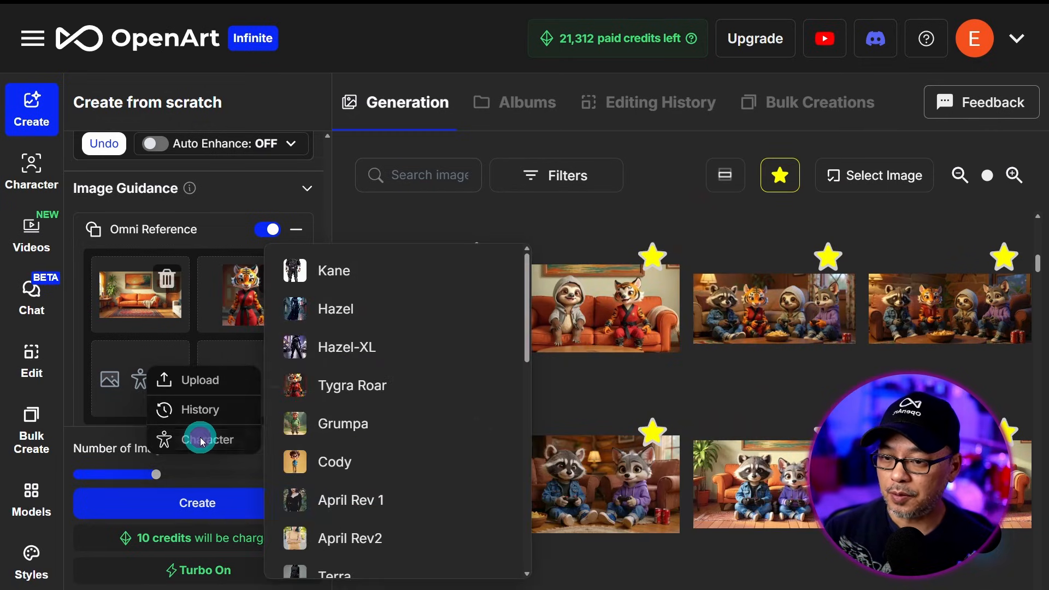
pyautogui.scroll(-2, 444, 355)
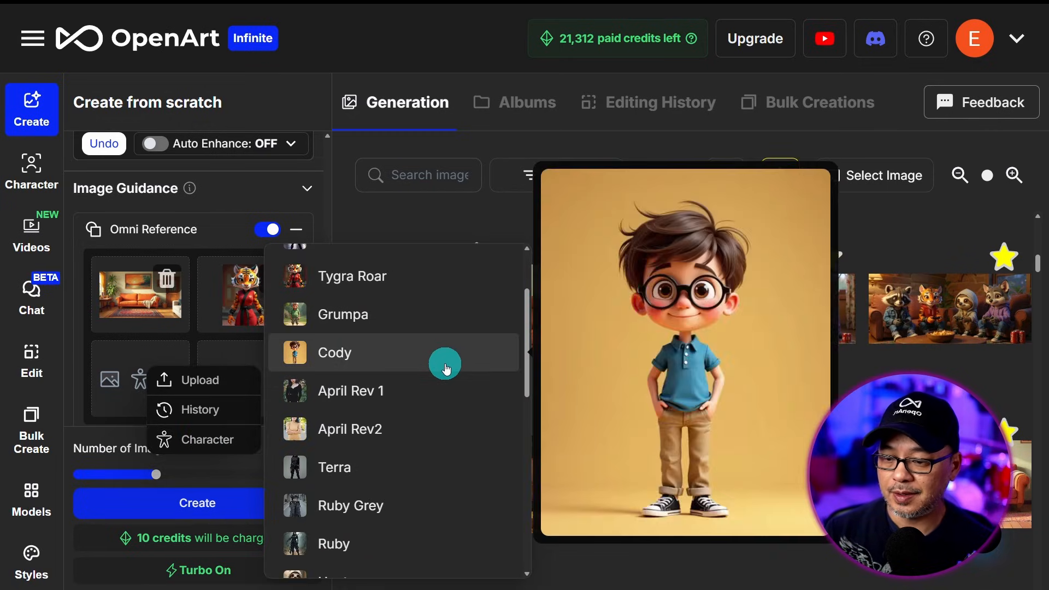
pyautogui.scroll(-4, 442, 366)
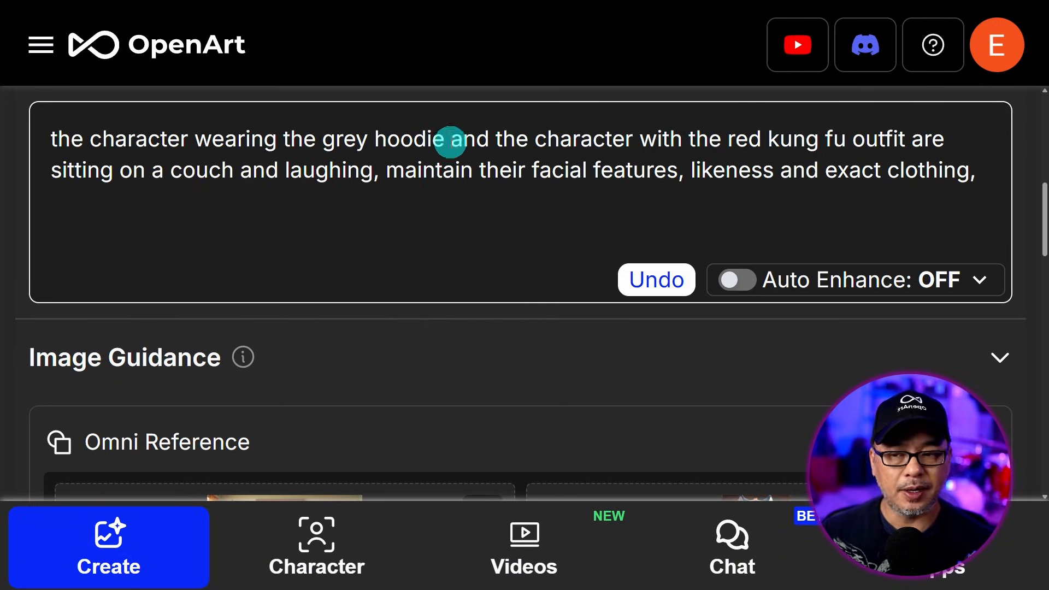
# Review the prompt's wording for the two characters, their laughing pose on the couch, and keeping their facial features, likeness and exact clothing.
pyautogui.moveTo(57, 140); pyautogui.dragTo(911, 141)
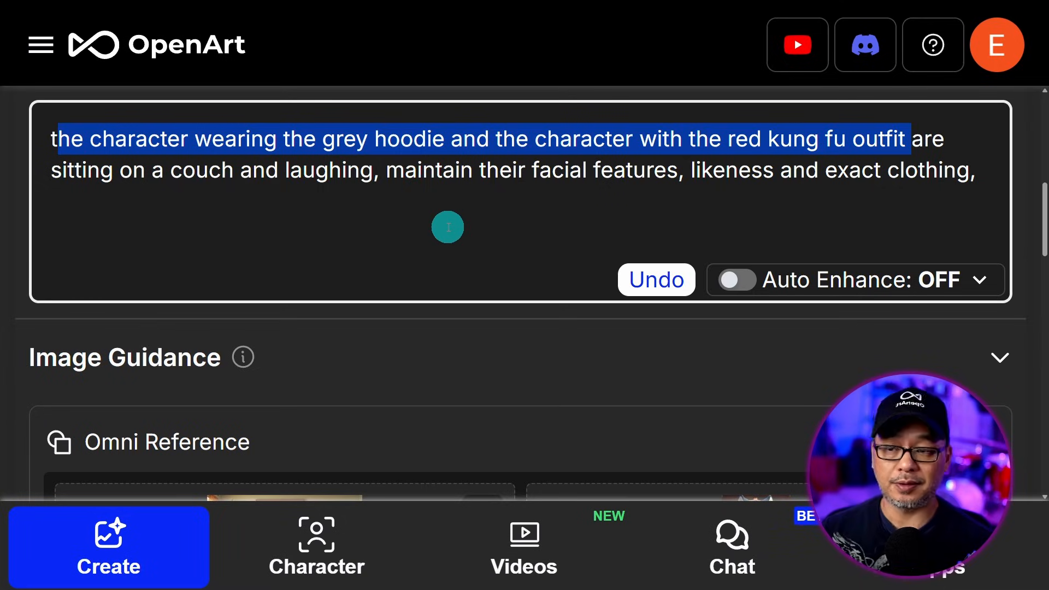
pyautogui.moveTo(923, 139); pyautogui.dragTo(693, 179)
pyautogui.click(693, 178)
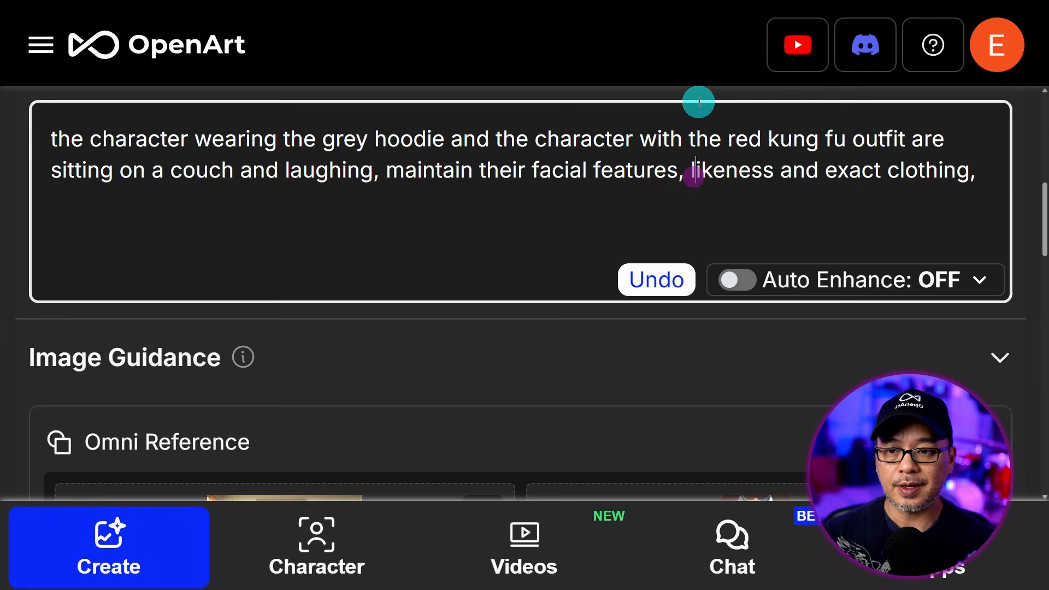
pyautogui.click(526, 189)
pyautogui.moveTo(384, 174); pyautogui.dragTo(835, 252)
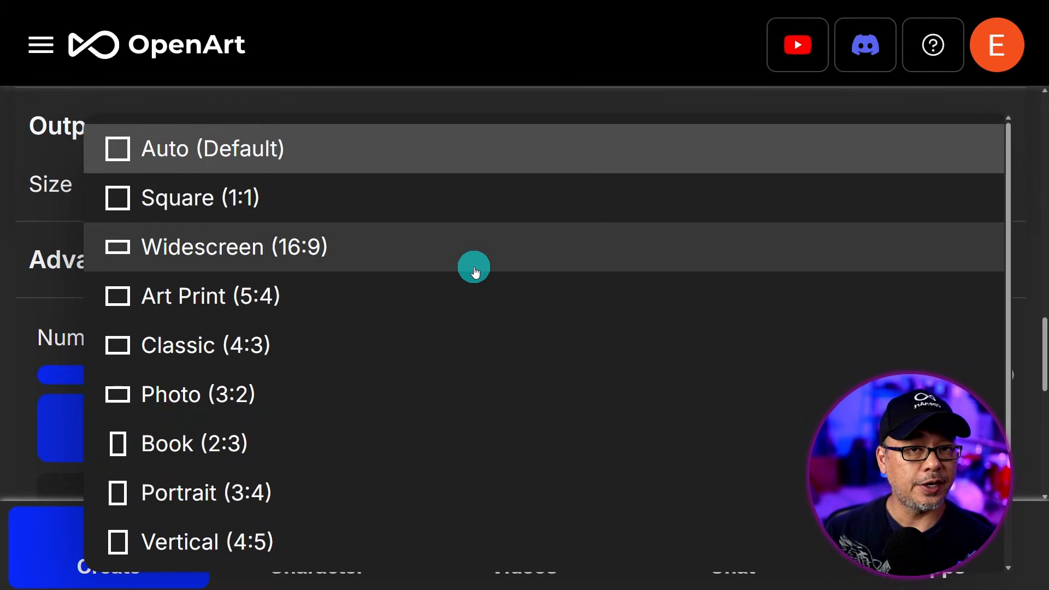
# Set the output size of the generation to Widescreen (16:9).
pyautogui.click(457, 258)
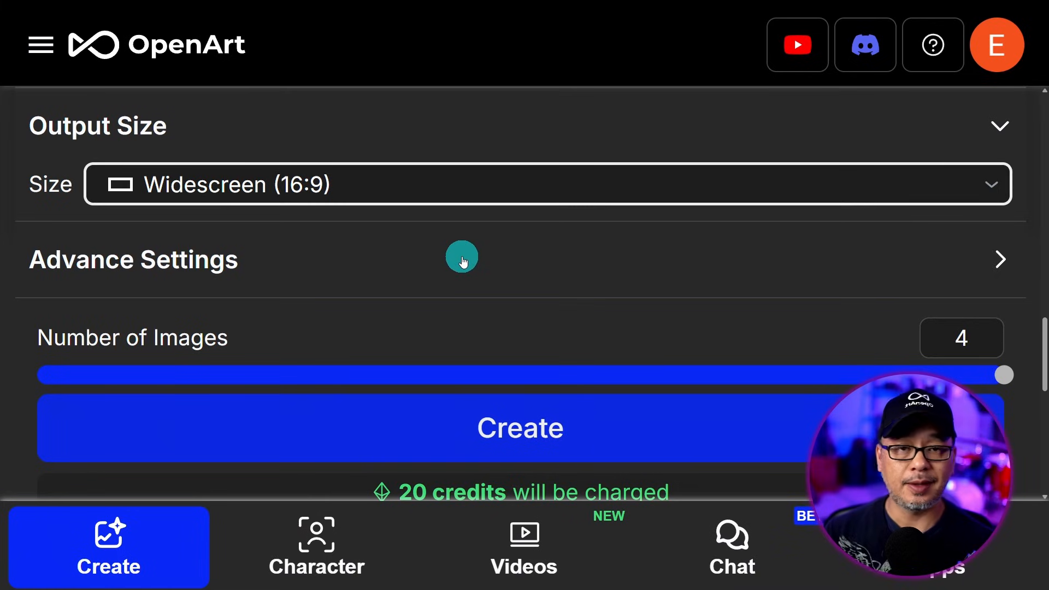
pyautogui.scroll(-2, 570, 295)
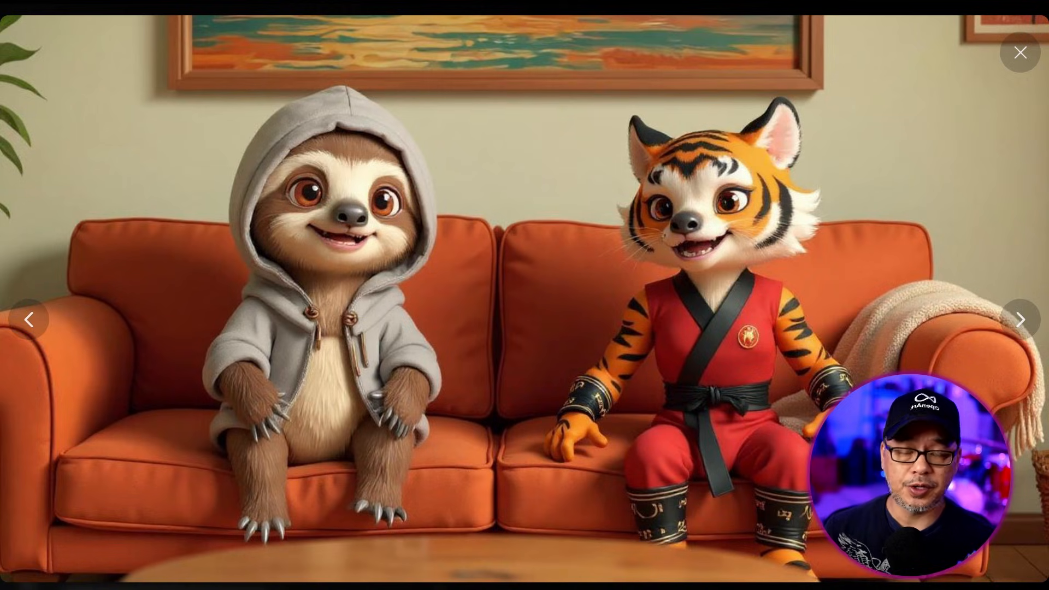
# Compare the generated full-size images of the sloth and tiger on the couch for character likeness and clothing.
pyautogui.press('Right')
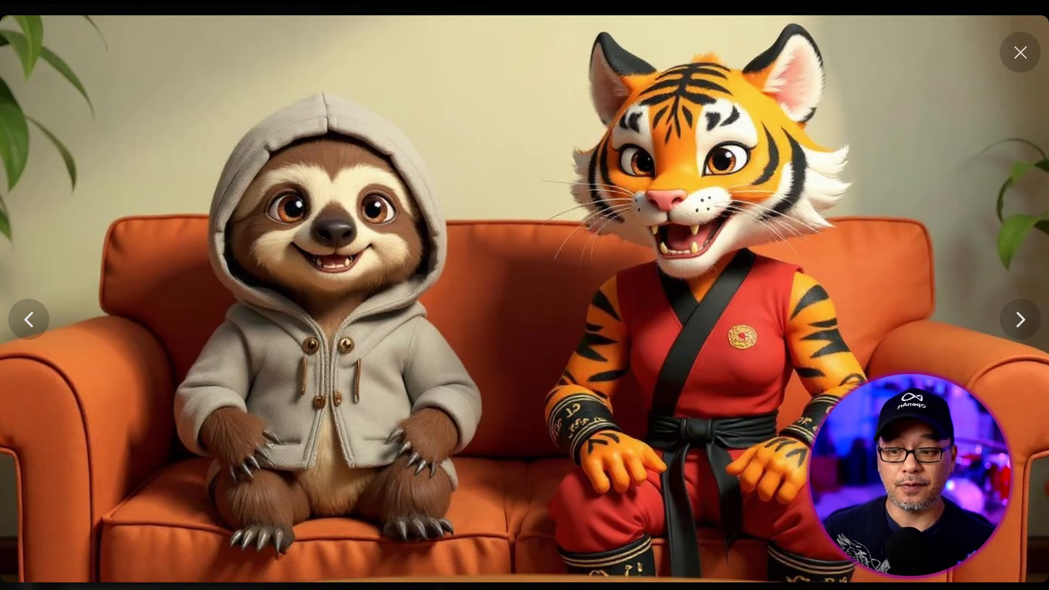
pyautogui.press('Right')
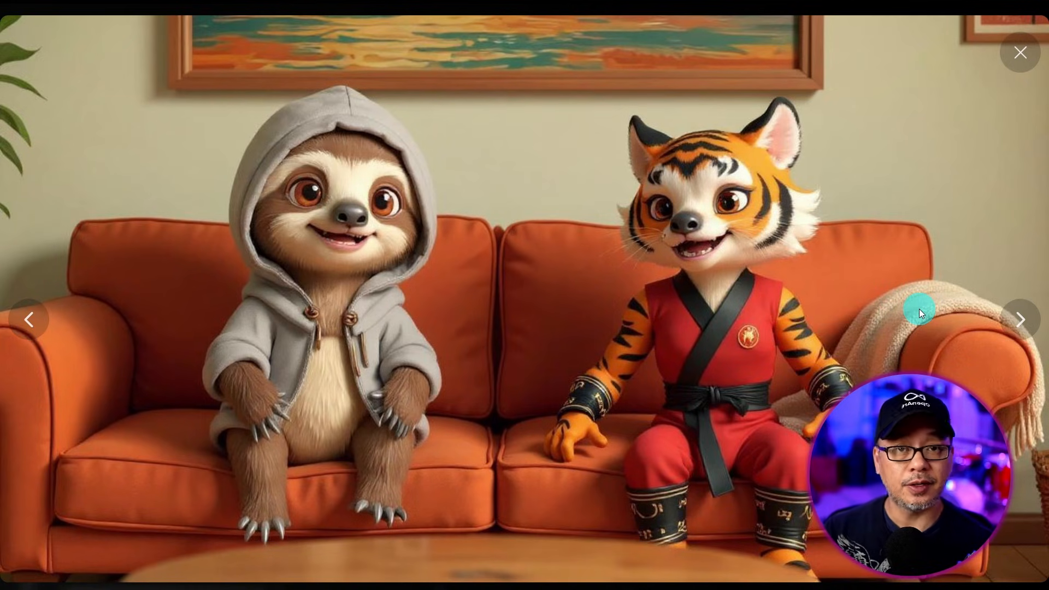
pyautogui.press('Right')
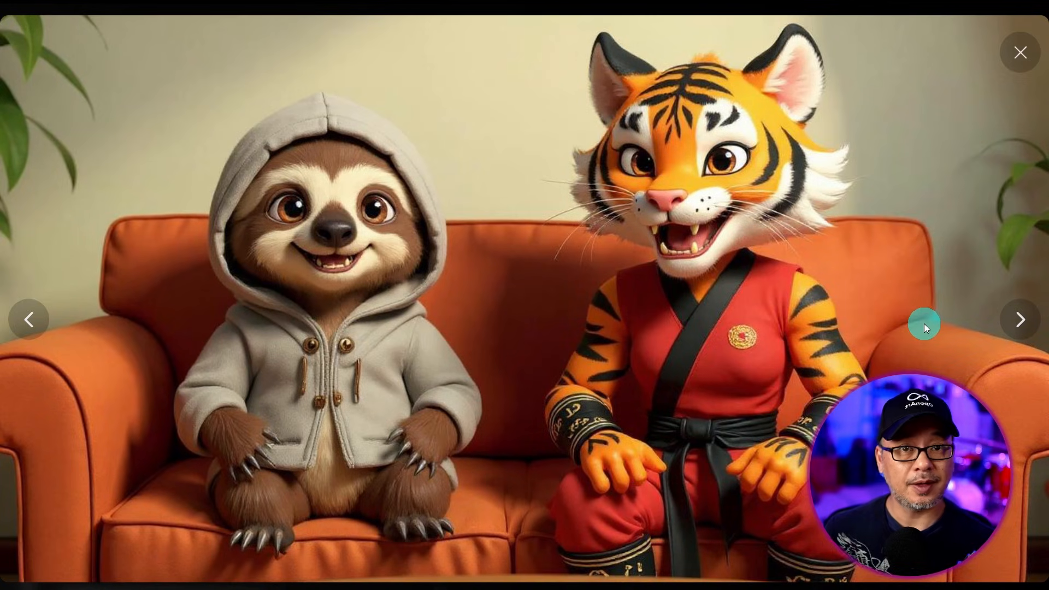